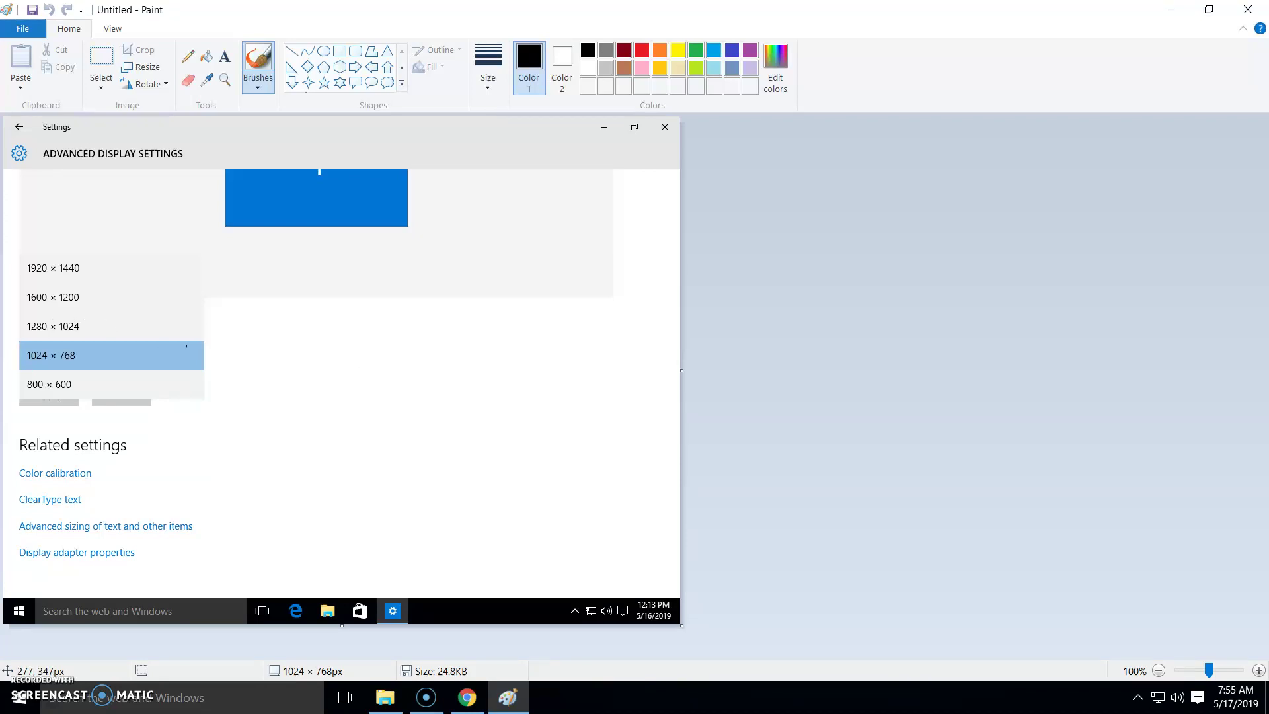
Close Paint and open Advanced display settings from the desktop menu.
{"action": "key", "text": "alt+F4"}
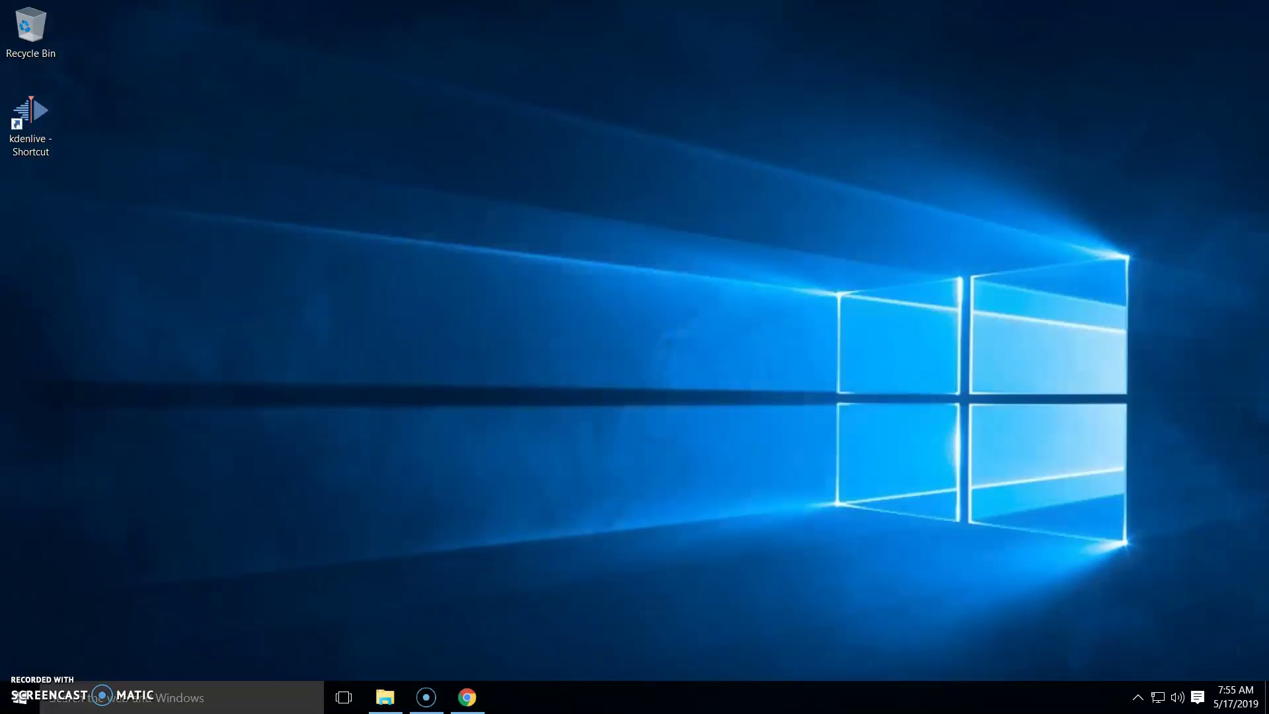
{"action": "right_click", "coordinate": [556, 224]}
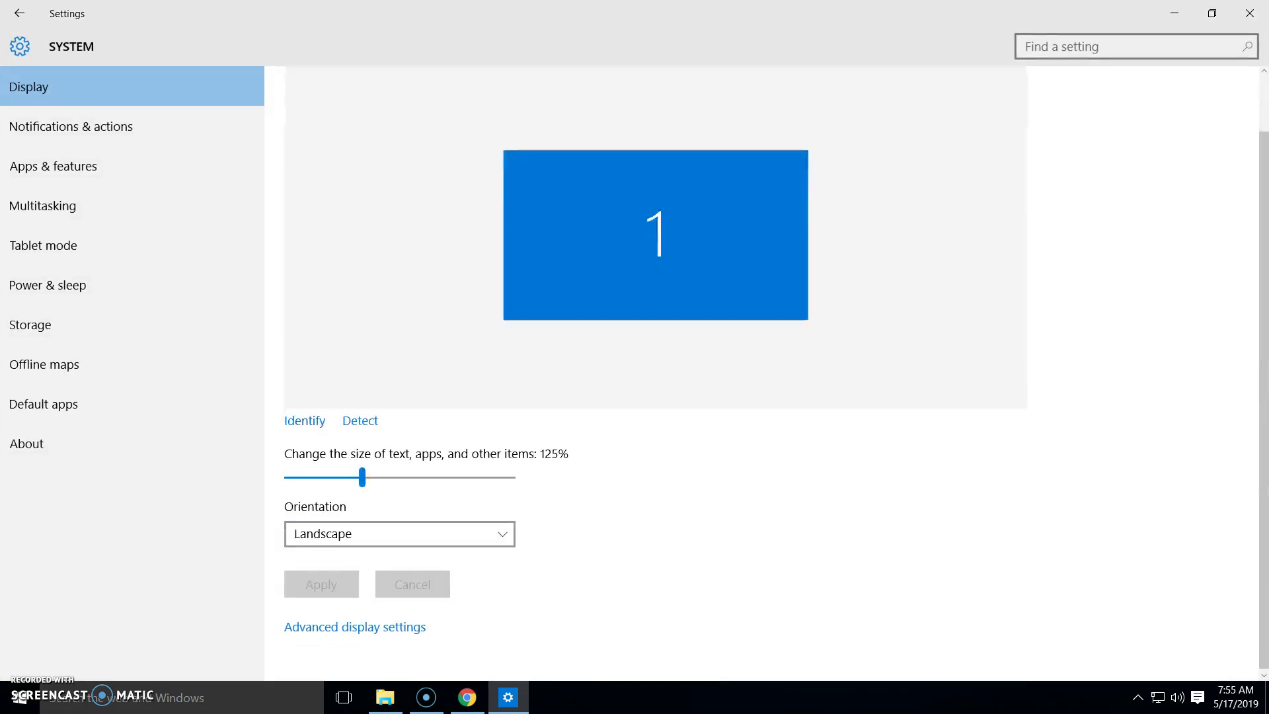
{"action": "scroll", "coordinate": [397, 595], "scroll_direction": "down", "scroll_amount": 1}
{"action": "left_click", "coordinate": [355, 624]}
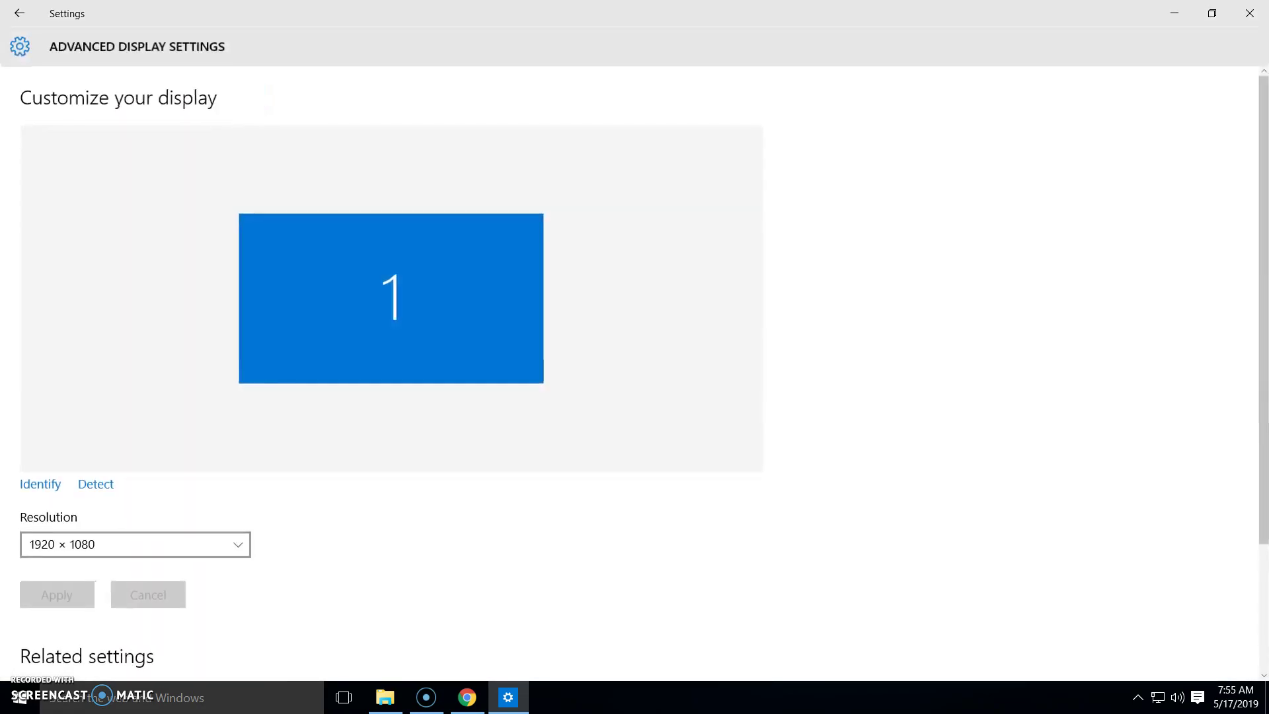
Review the offered resolutions, keep 1920 × 1080, and close Settings.
{"action": "left_click", "coordinate": [148, 542]}
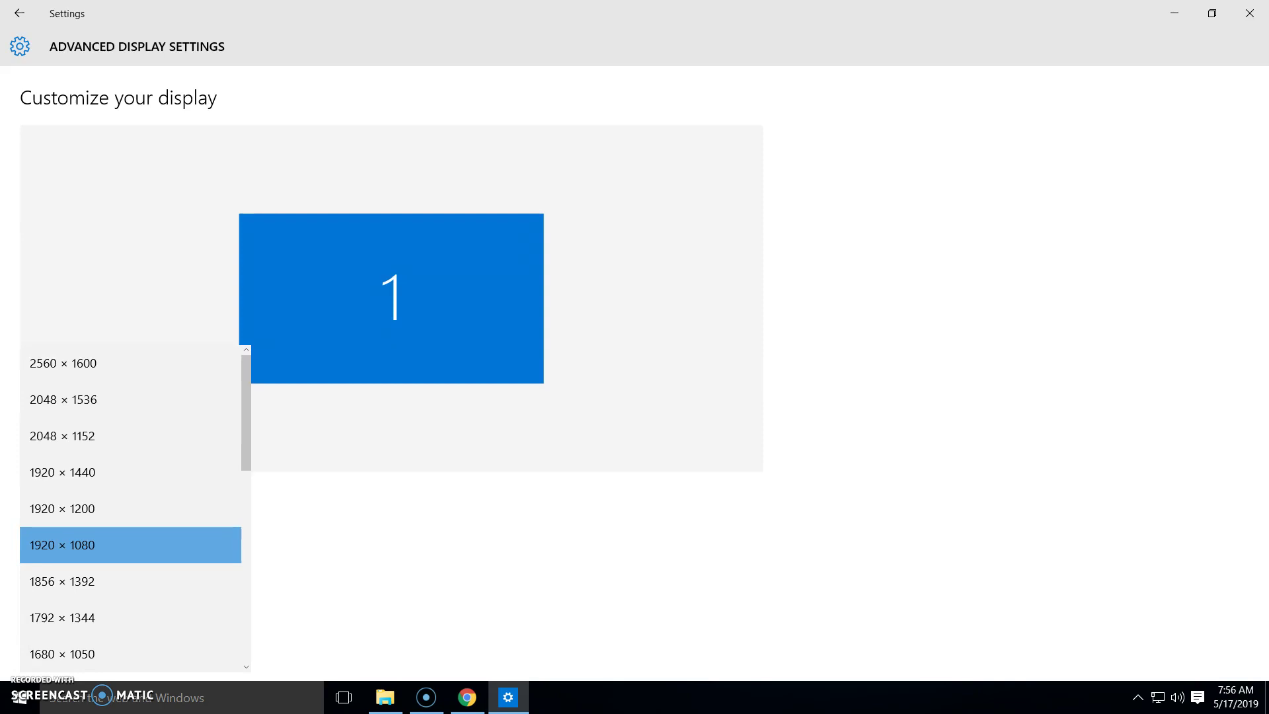
{"action": "left_click", "coordinate": [130, 544]}
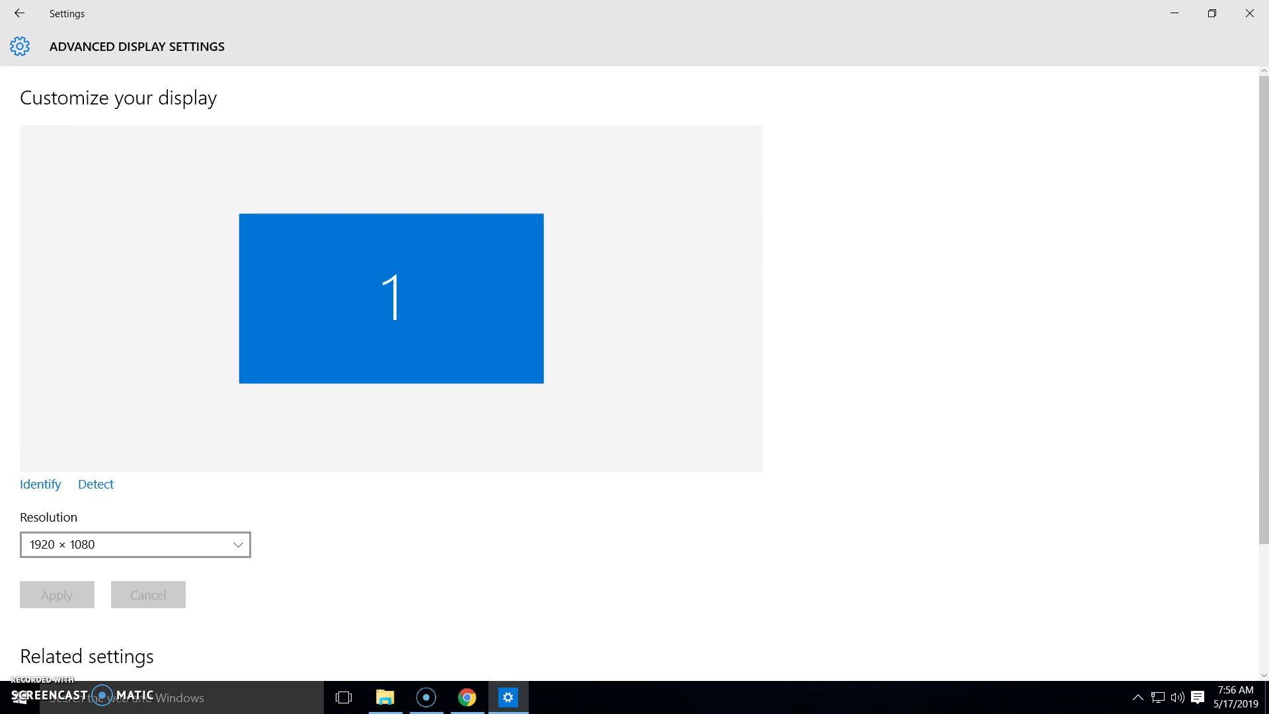
{"action": "left_click", "coordinate": [1250, 14]}
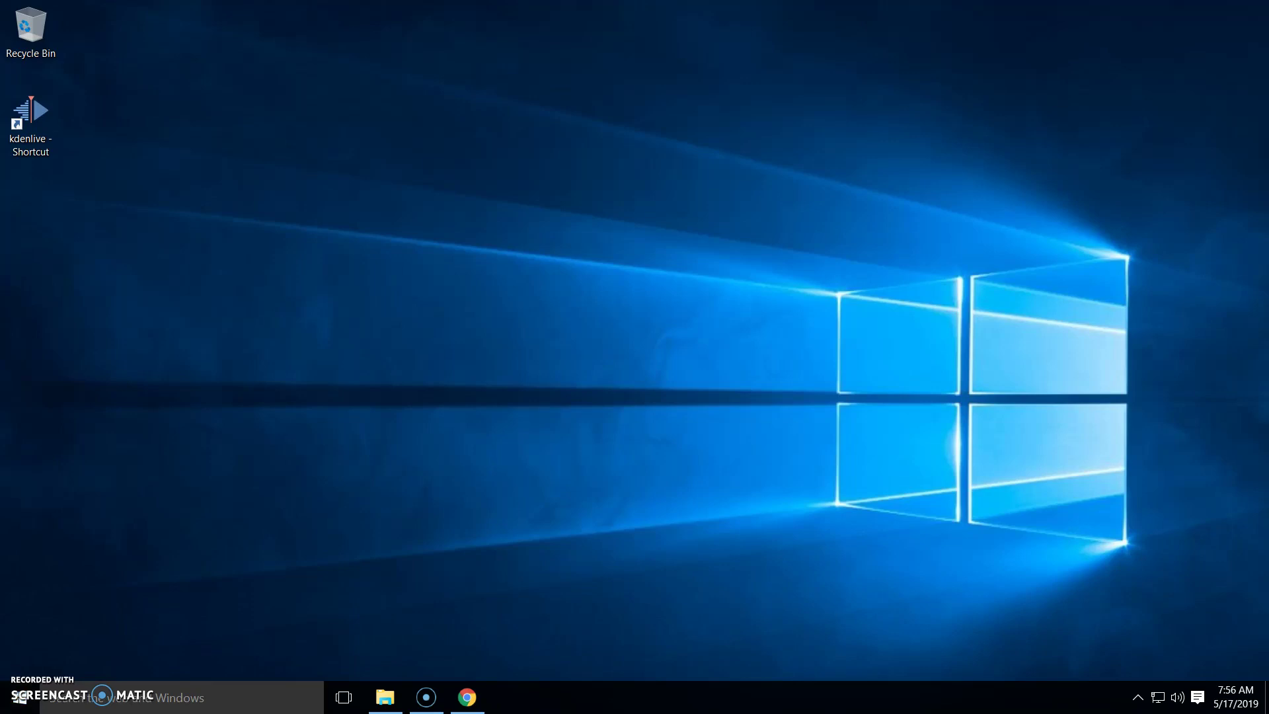
Launch Computer Management through File Explorer's Manage option in the Start menu.
{"action": "right_click", "coordinate": [372, 250]}
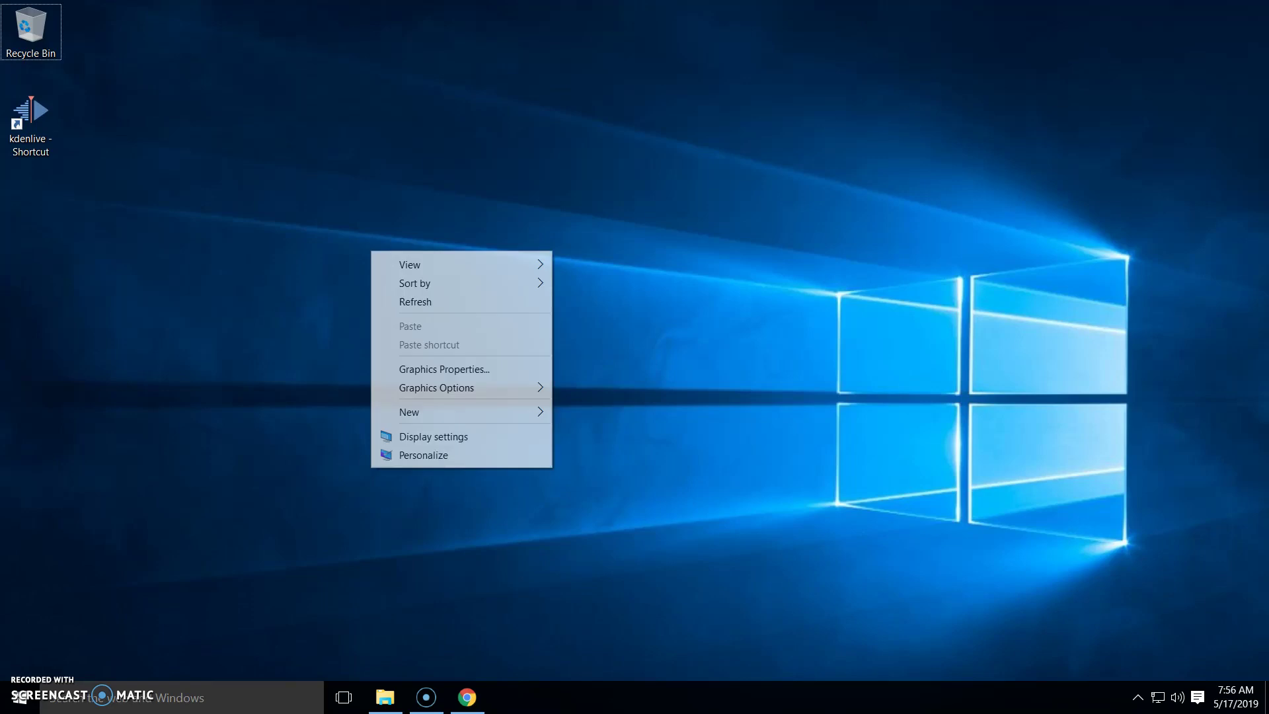
{"action": "key", "text": "Escape"}
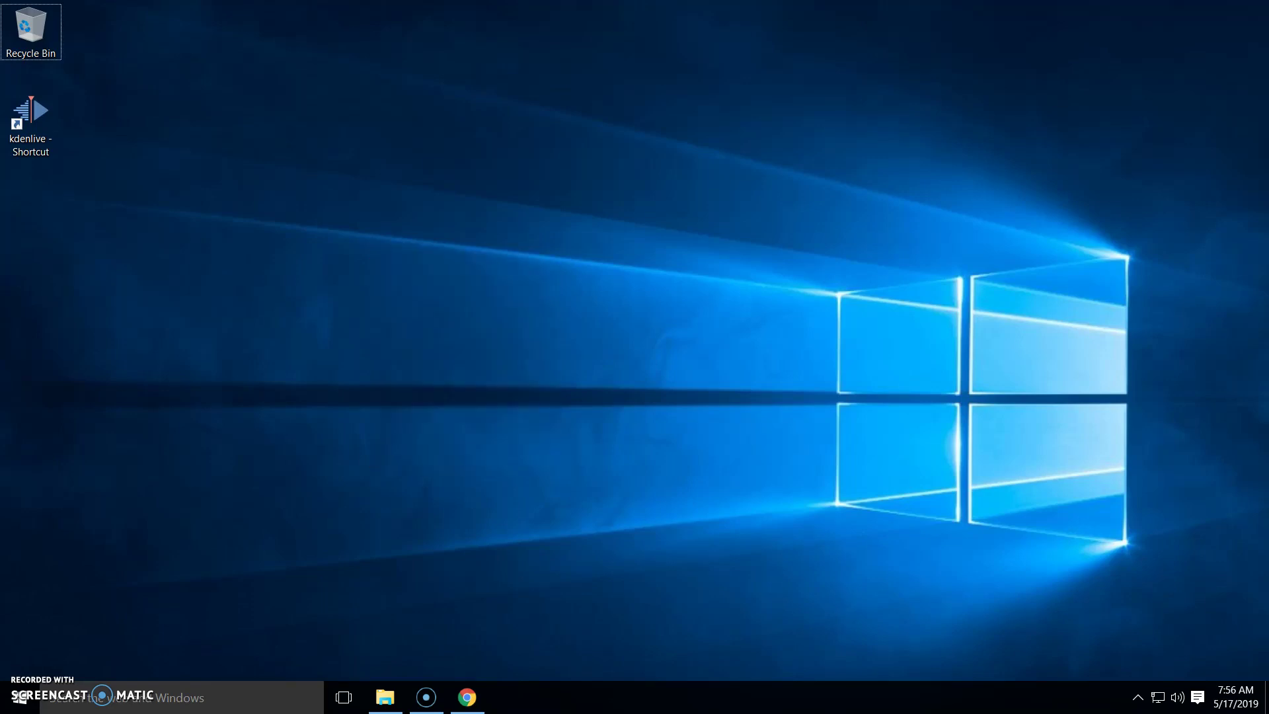
{"action": "left_click", "coordinate": [20, 697]}
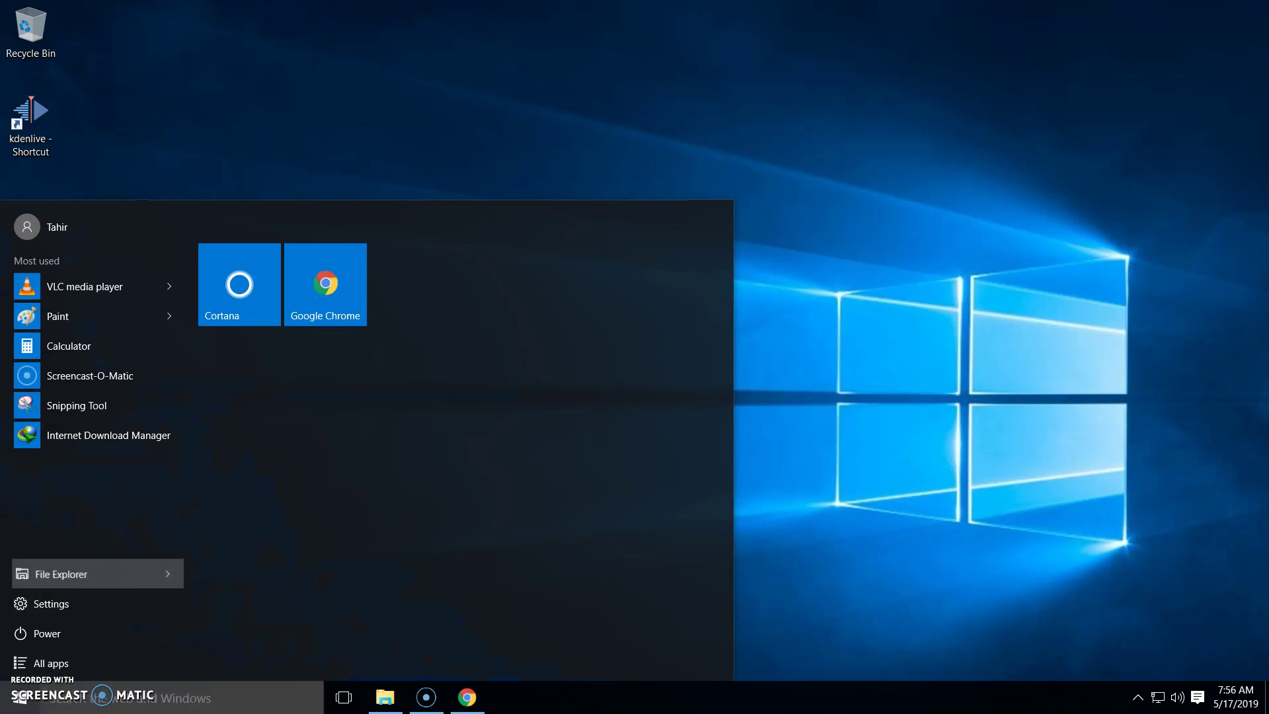
{"action": "right_click", "coordinate": [92, 574]}
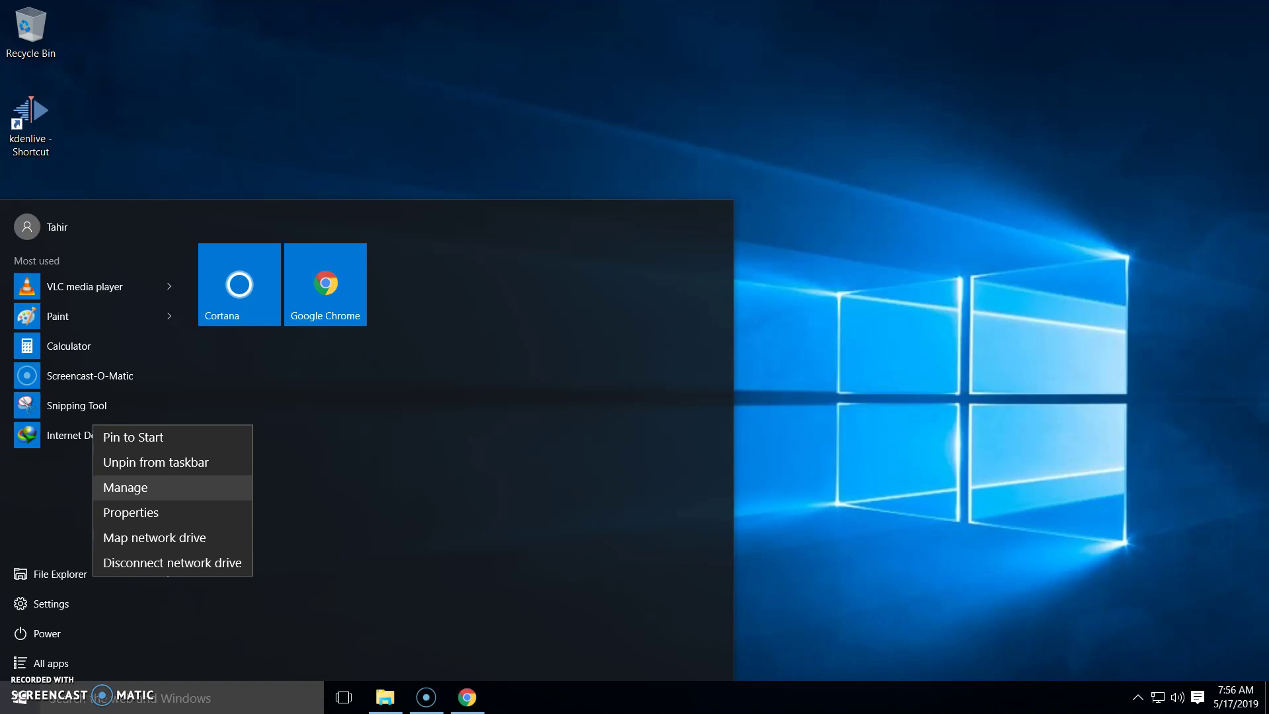
{"action": "left_click", "coordinate": [125, 487]}
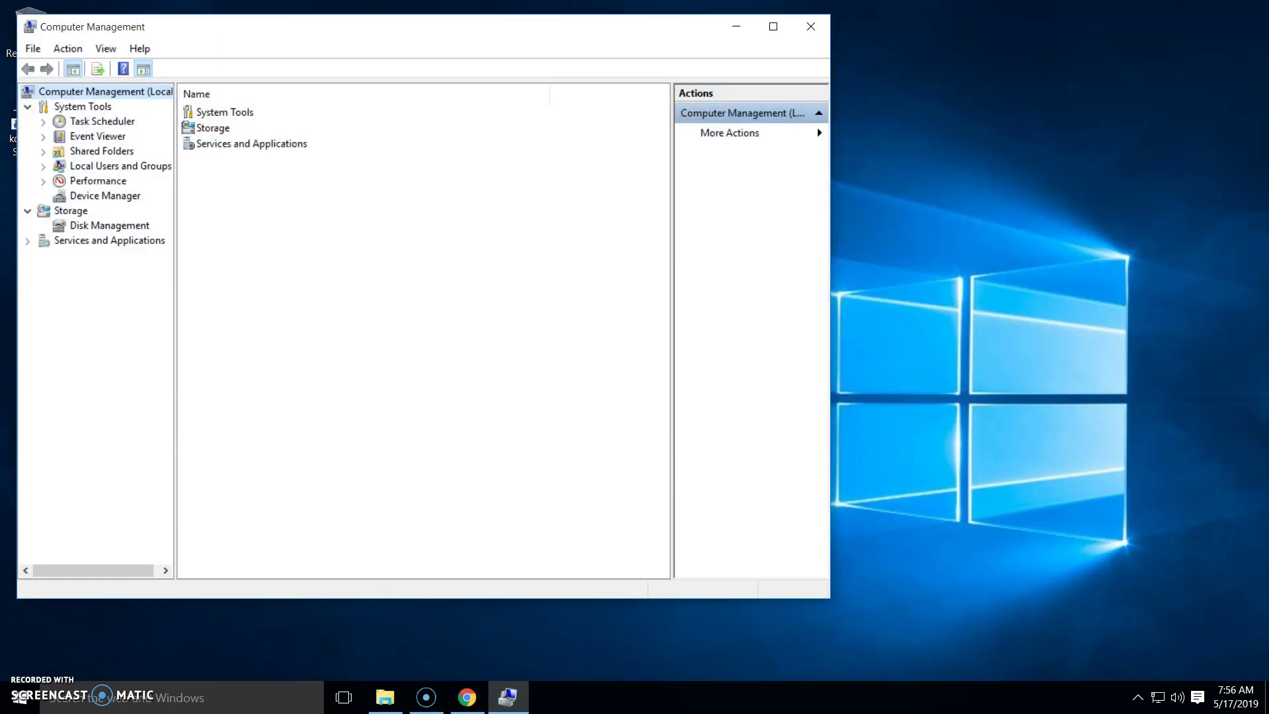
In Device Manager, expand Display adapters and select Intel(R) Q45/Q43 Express Chipset.
{"action": "left_click", "coordinate": [105, 195]}
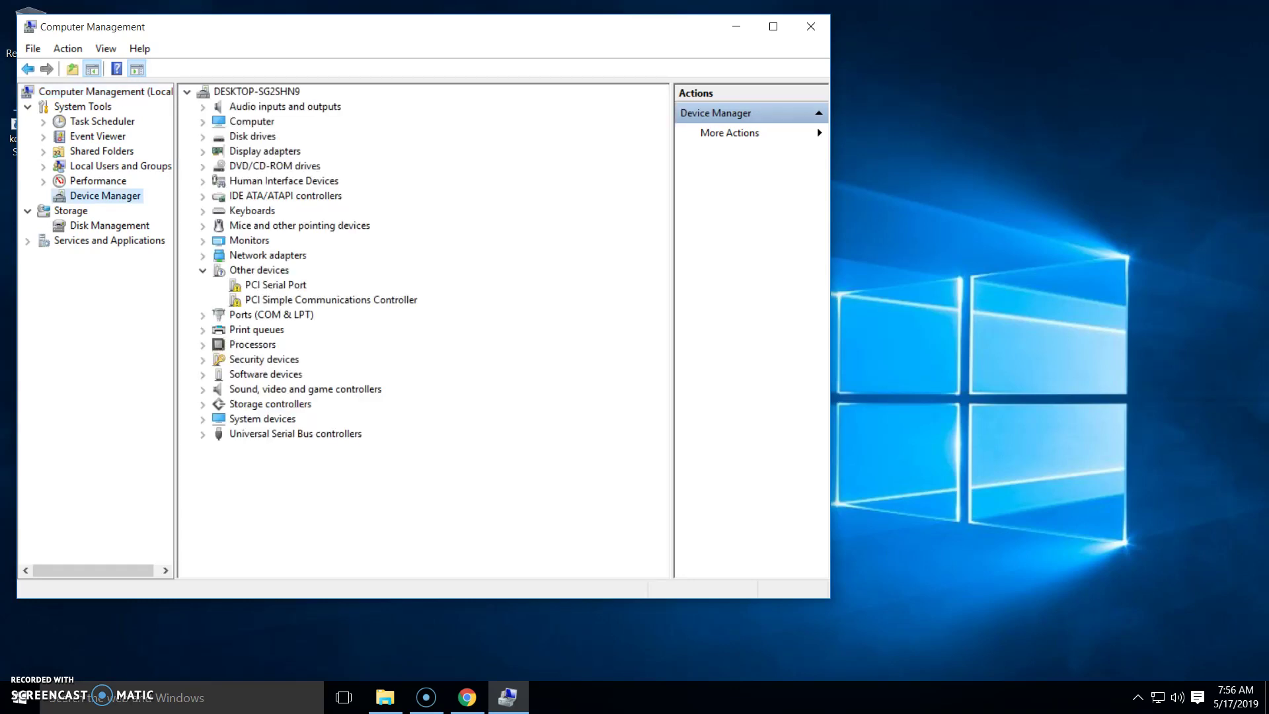
{"action": "left_click", "coordinate": [202, 150]}
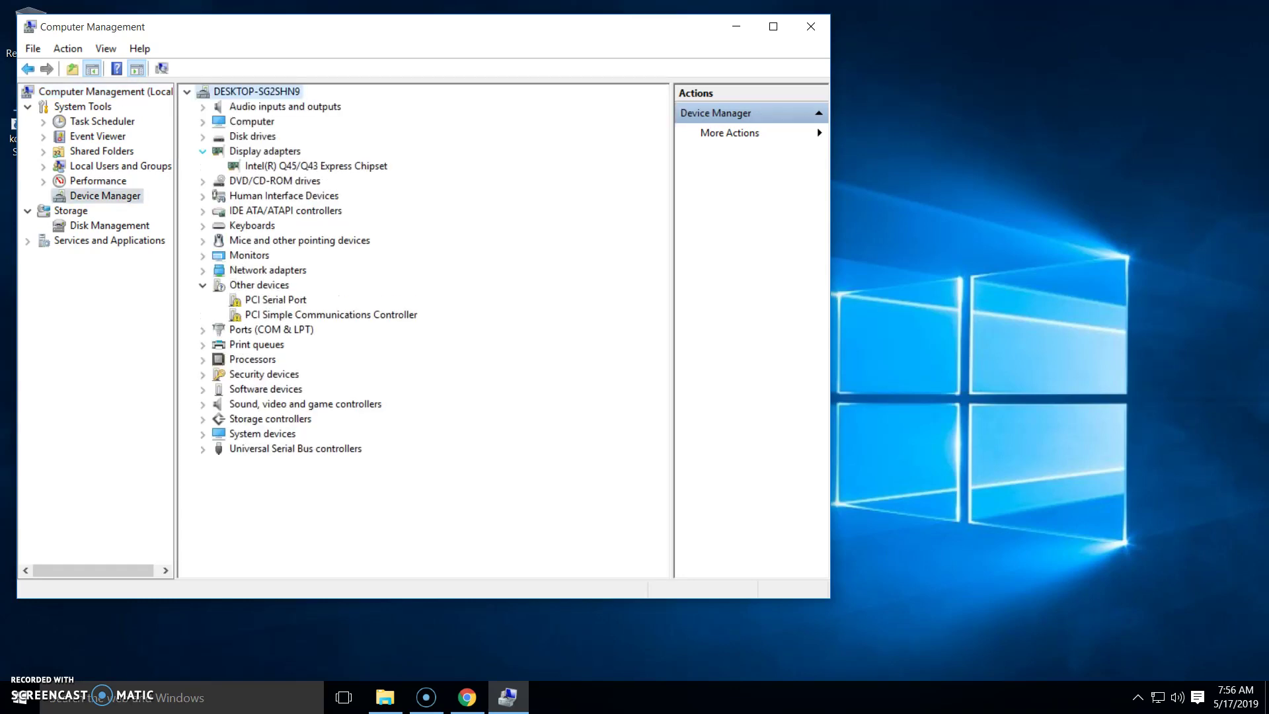
{"action": "left_click", "coordinate": [316, 166]}
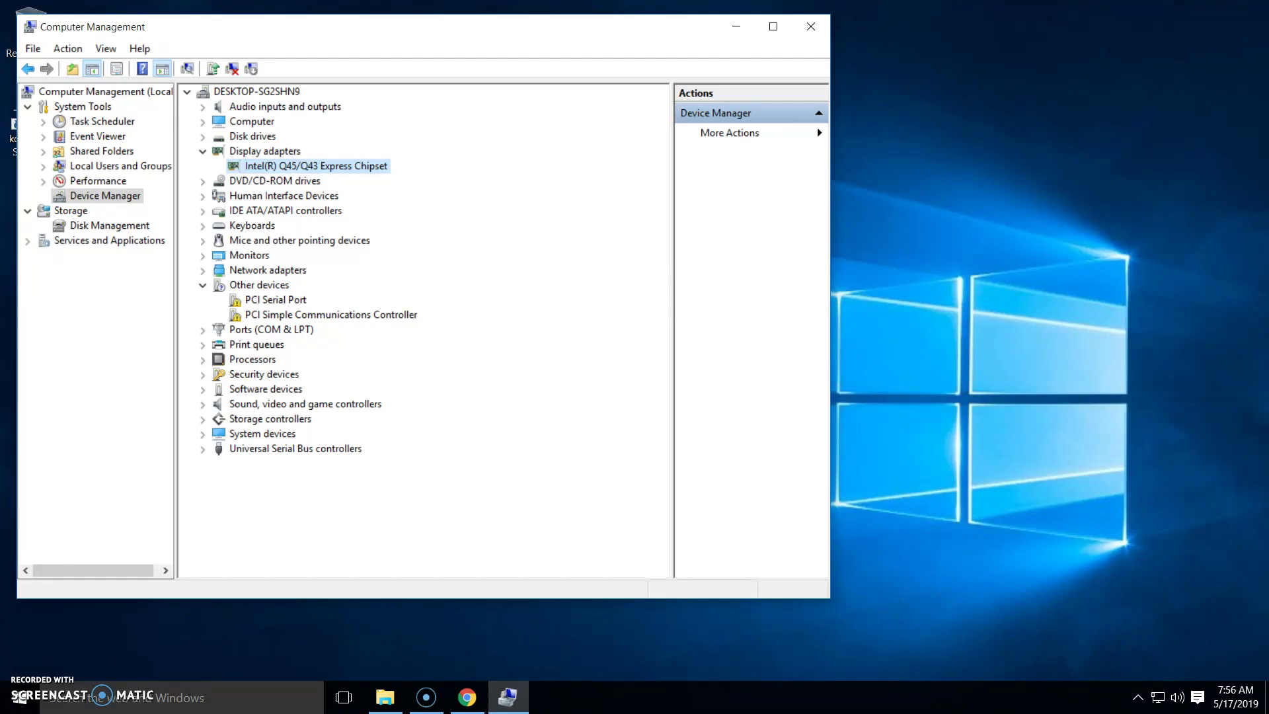
Move and minimize the Computer Management window to uncover the desktop.
{"action": "left_click_drag", "start_coordinate": [397, 27], "coordinate": [516, 60]}
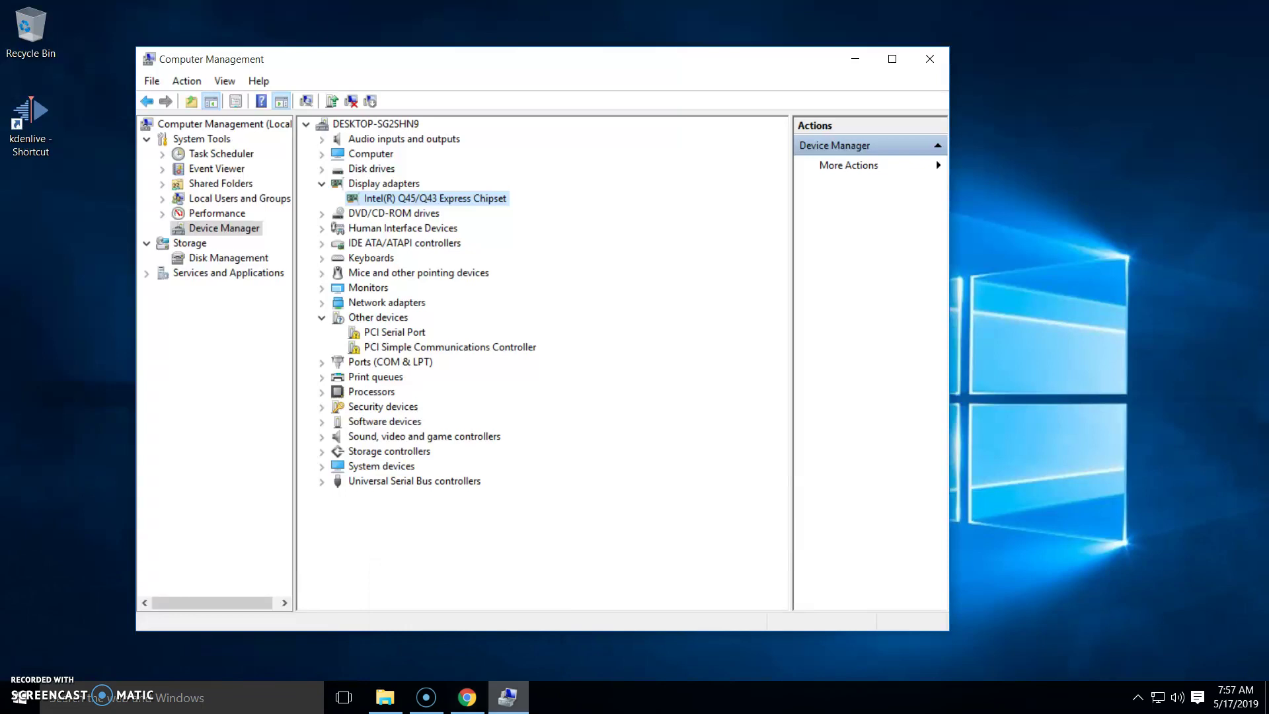
{"action": "left_click", "coordinate": [508, 697]}
{"action": "left_click", "coordinate": [508, 624]}
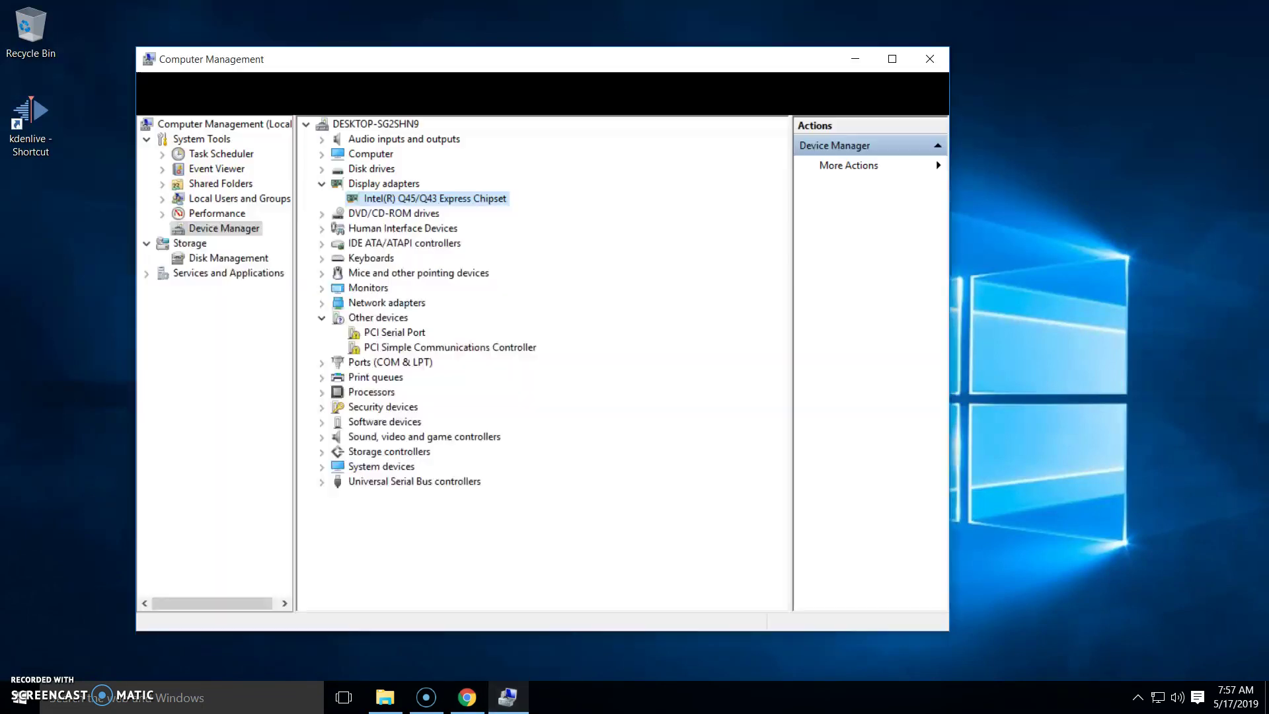
Open the Downloads folder on New Volume (D:) and select the HP6000 VGA Driver file.
{"action": "left_click", "coordinate": [385, 697]}
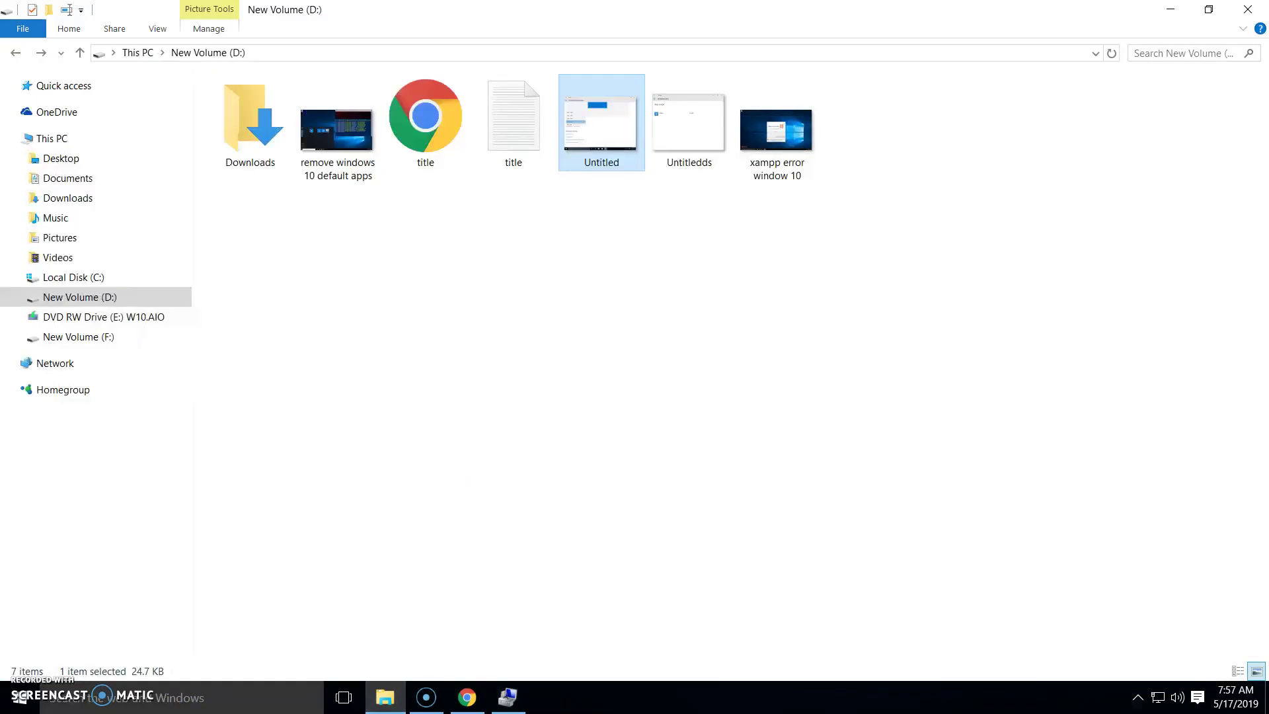
{"action": "double_click", "coordinate": [249, 124]}
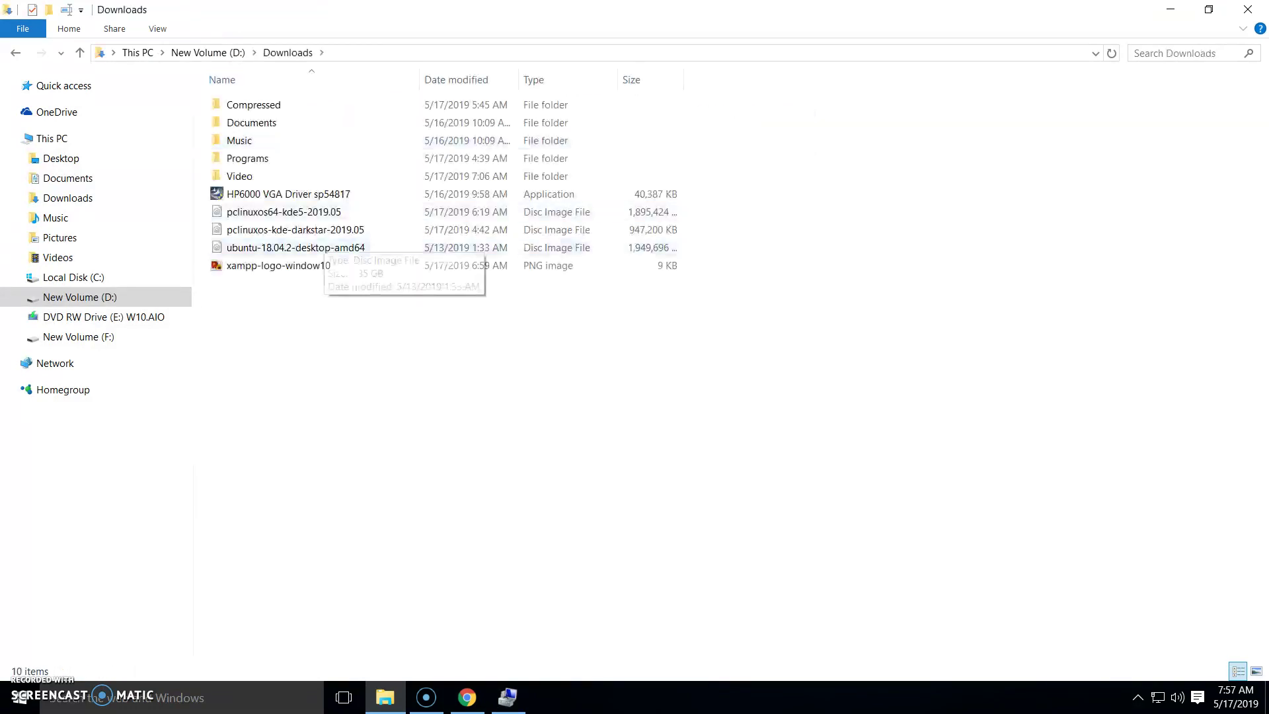
{"action": "left_click", "coordinate": [288, 195]}
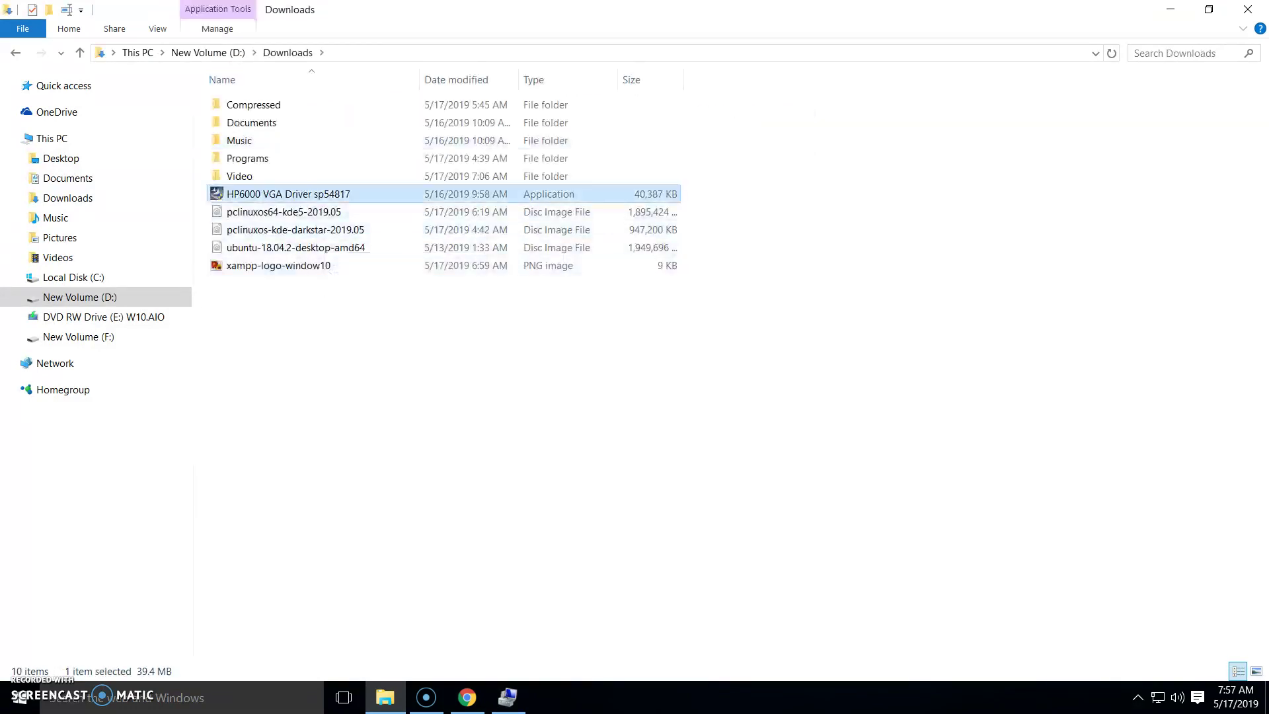
Copy 'sp54817' from the driver's file name and switch to Chrome.
{"action": "left_click", "coordinate": [328, 196]}
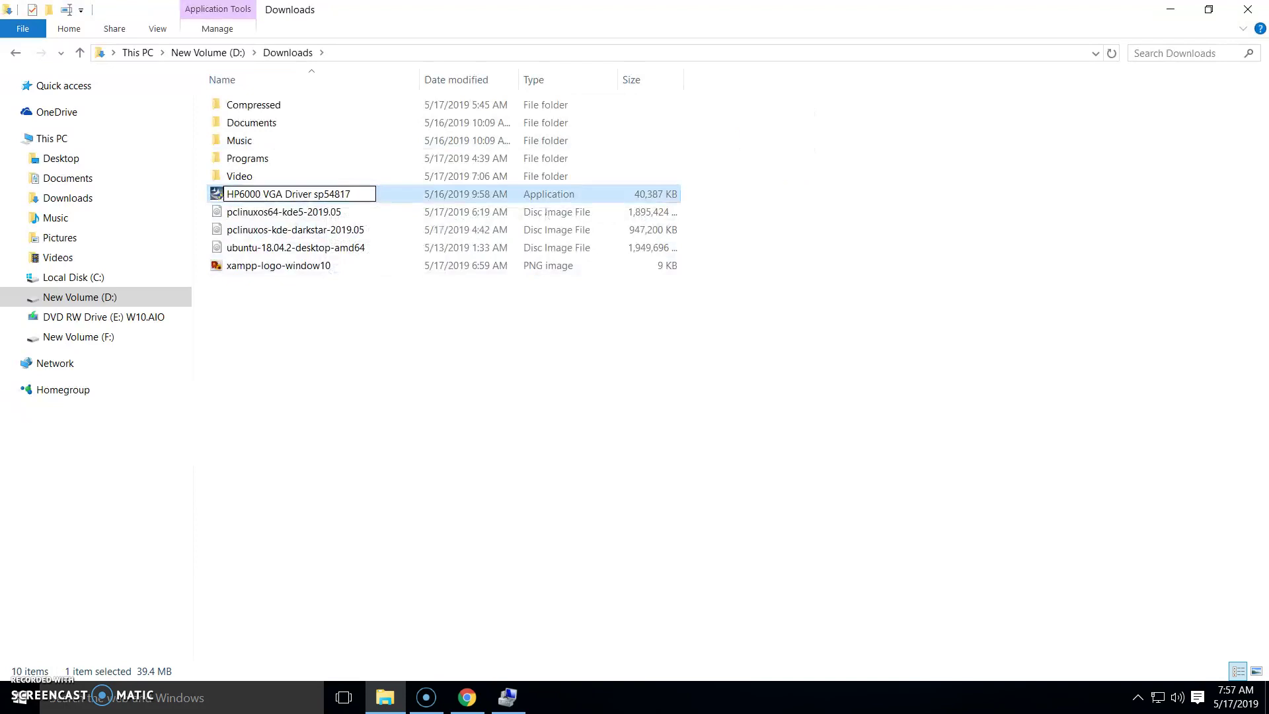
{"action": "left_click_drag", "start_coordinate": [313, 194], "coordinate": [351, 195]}
{"action": "right_click", "coordinate": [337, 195]}
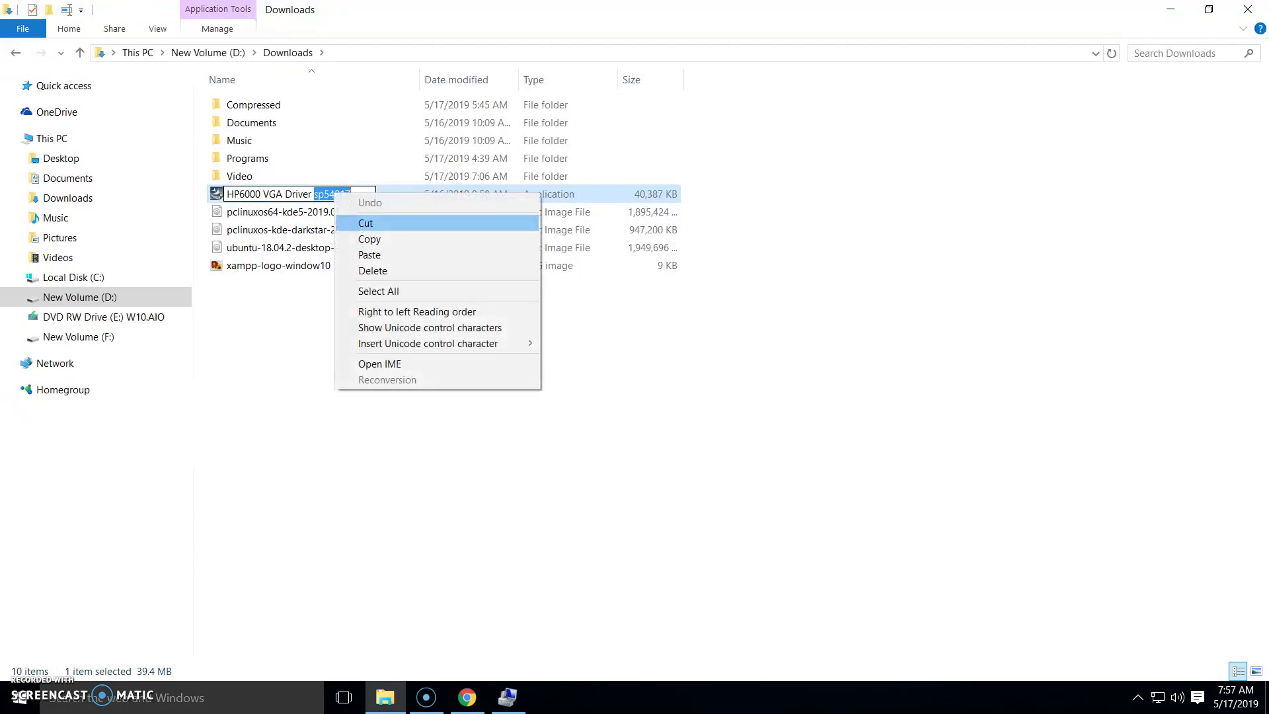
{"action": "left_click", "coordinate": [369, 239]}
{"action": "left_click", "coordinate": [466, 698]}
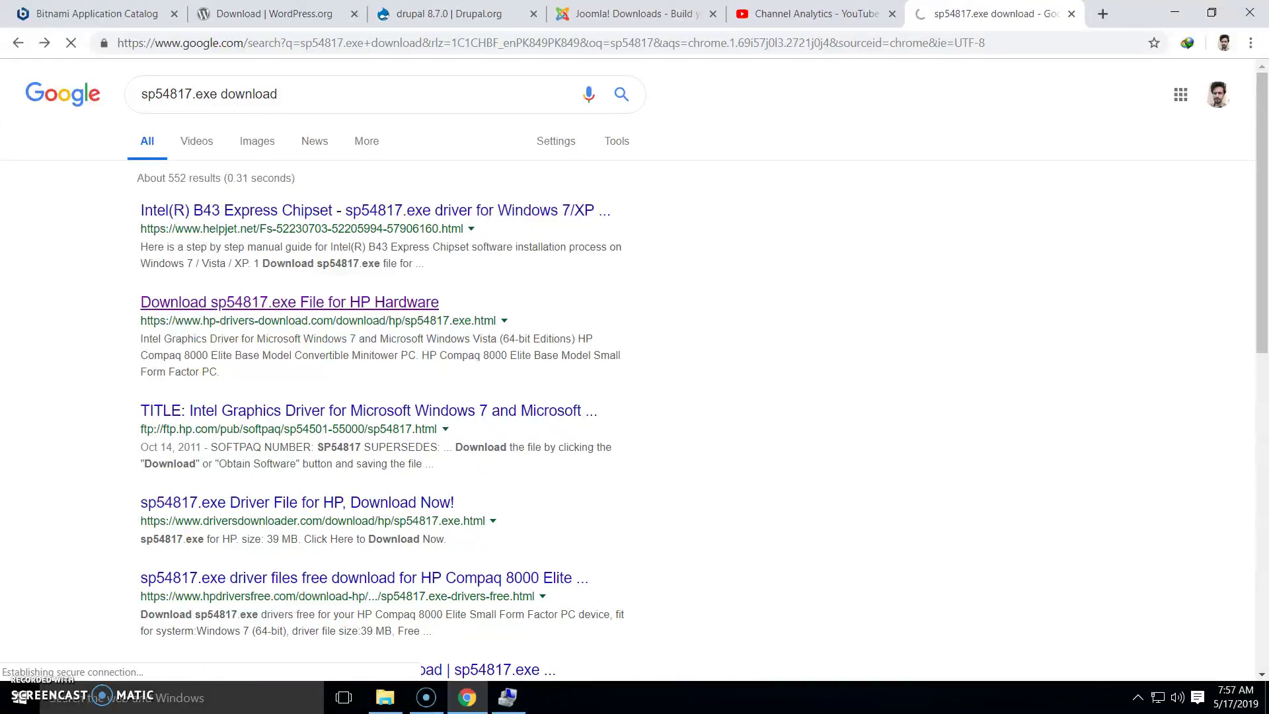
Open the hp-drivers-download.com sp54817.exe page and review its Intel Graphics Driver details.
{"action": "left_click", "coordinate": [298, 303]}
{"action": "scroll", "coordinate": [634, 396], "scroll_direction": "down", "scroll_amount": 3}
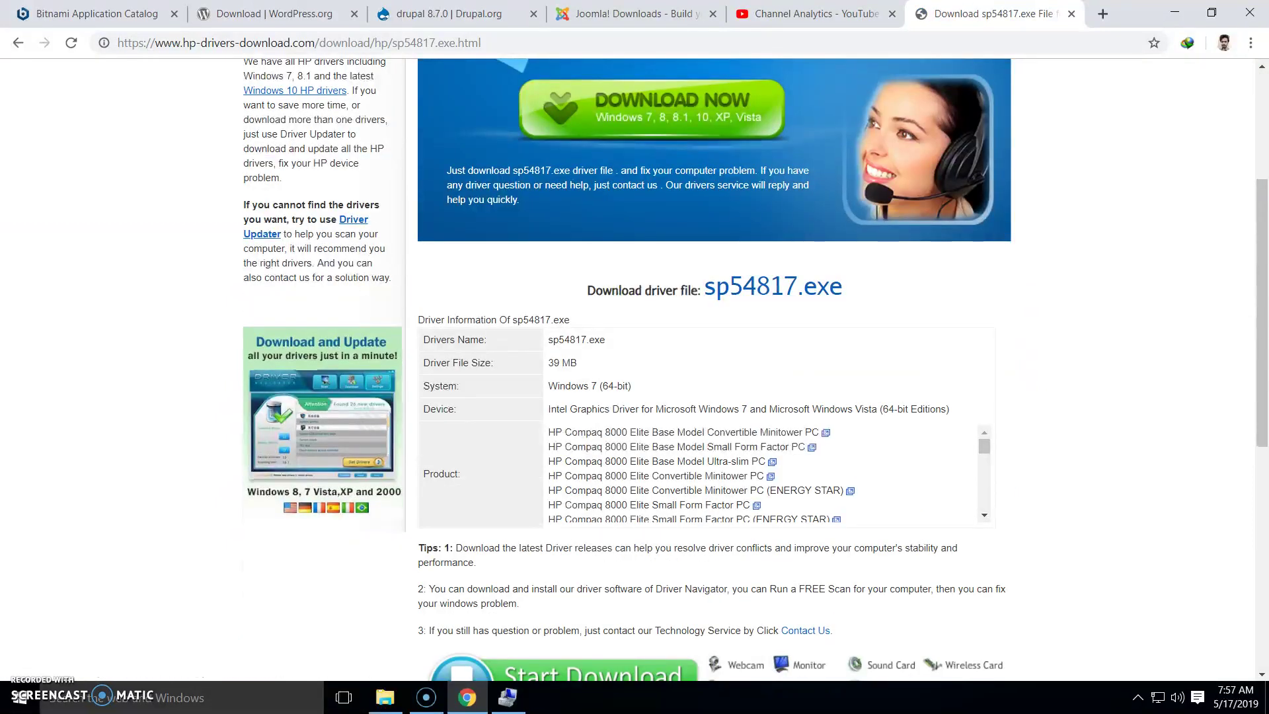
{"action": "left_click_drag", "start_coordinate": [548, 408], "coordinate": [950, 409]}
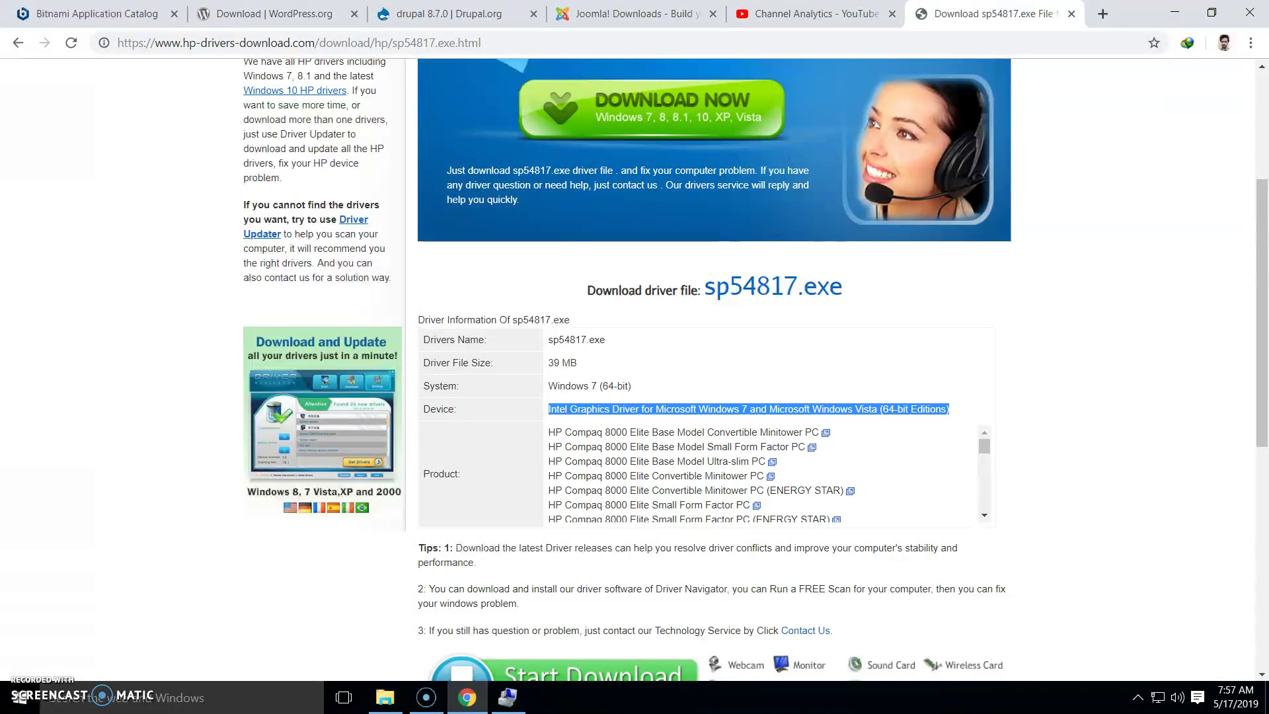
{"action": "scroll", "coordinate": [763, 473], "scroll_direction": "down", "scroll_amount": 5}
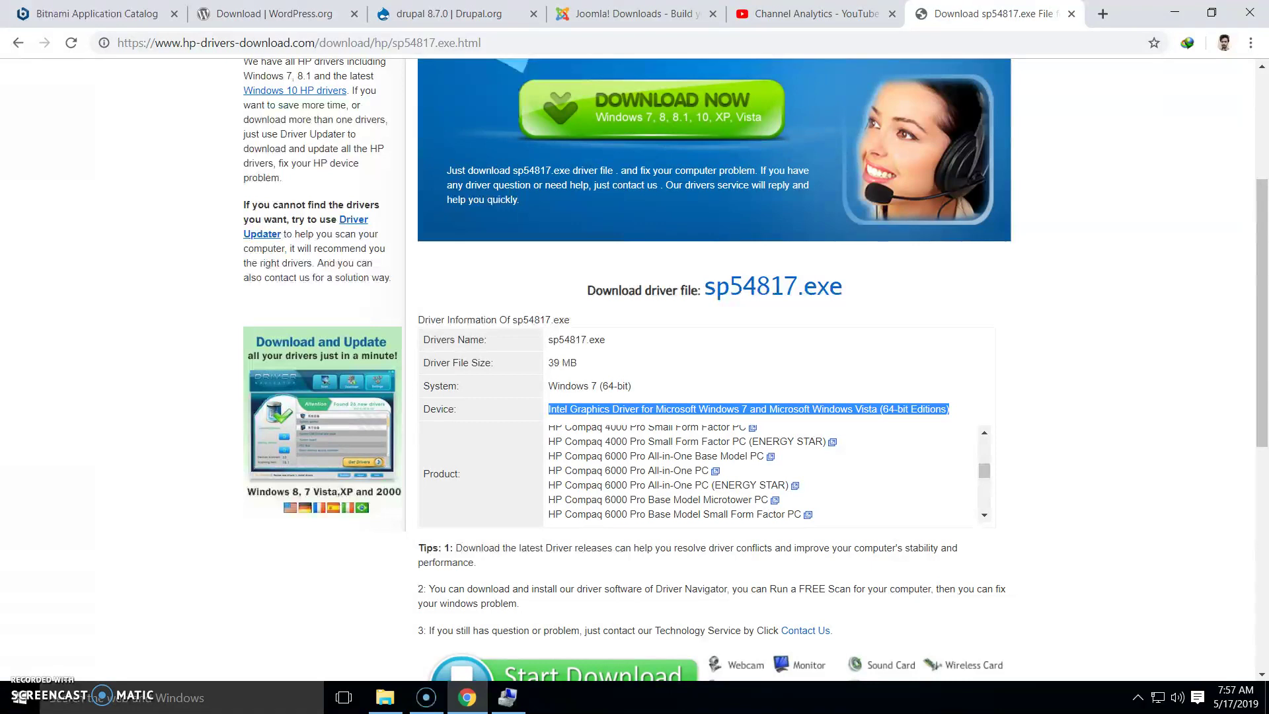
{"action": "left_click", "coordinate": [764, 472]}
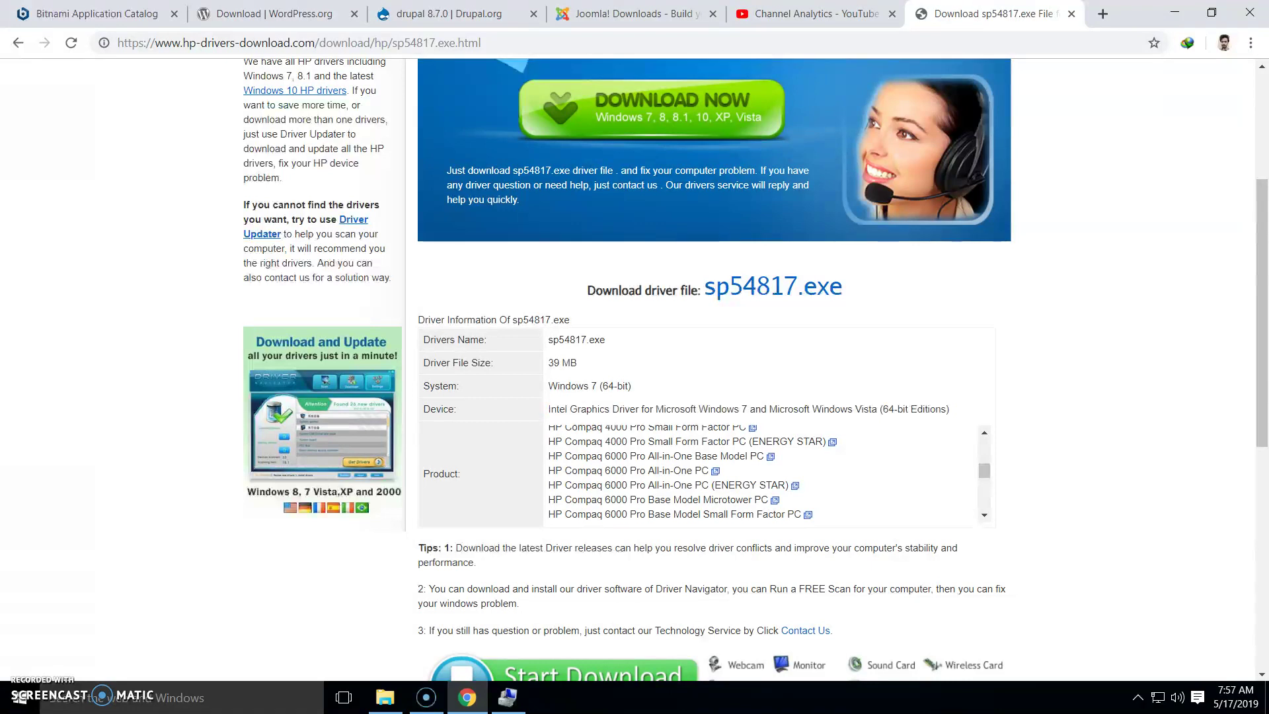
{"action": "left_click", "coordinate": [1268, 700]}
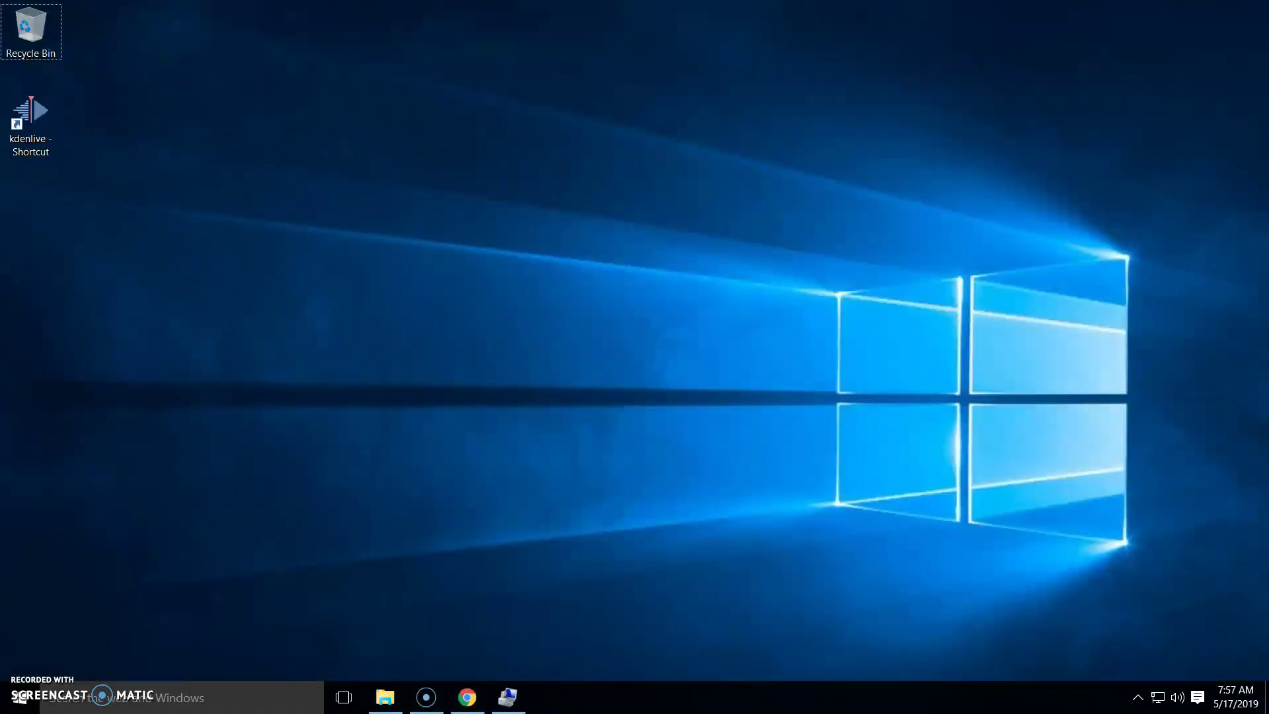
{"action": "right_click", "coordinate": [596, 285]}
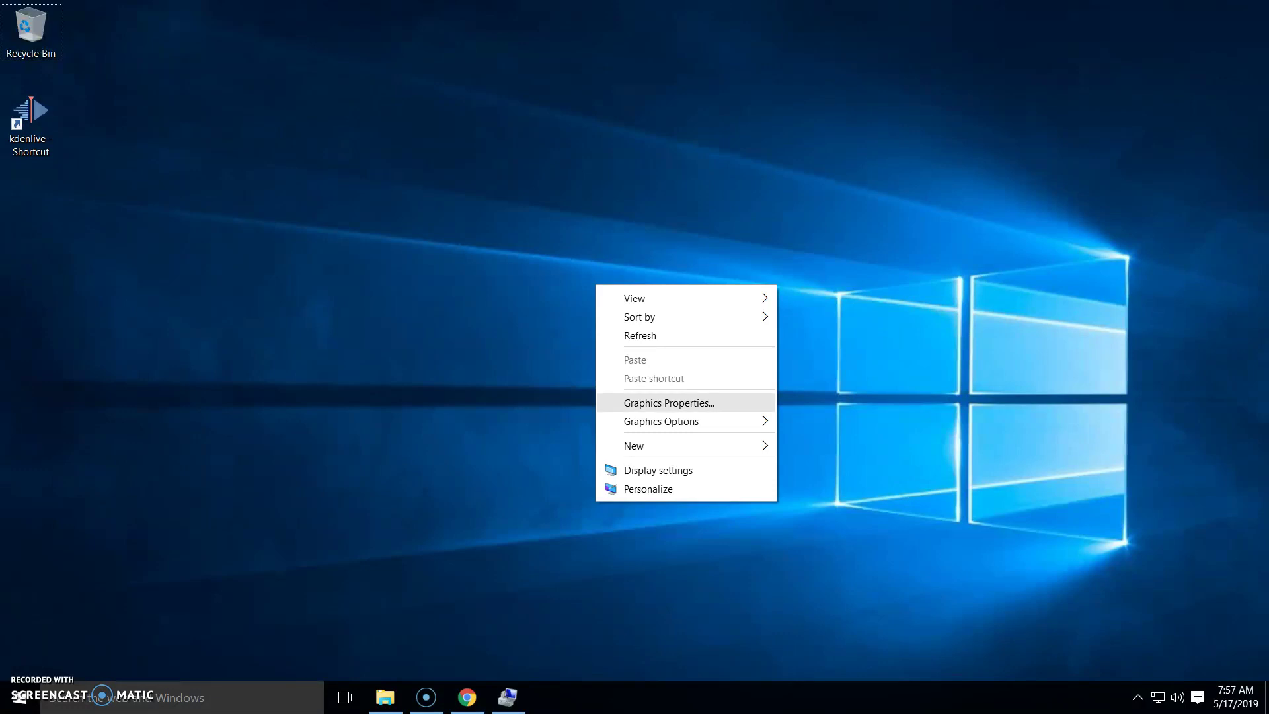
{"action": "left_click", "coordinate": [669, 402]}
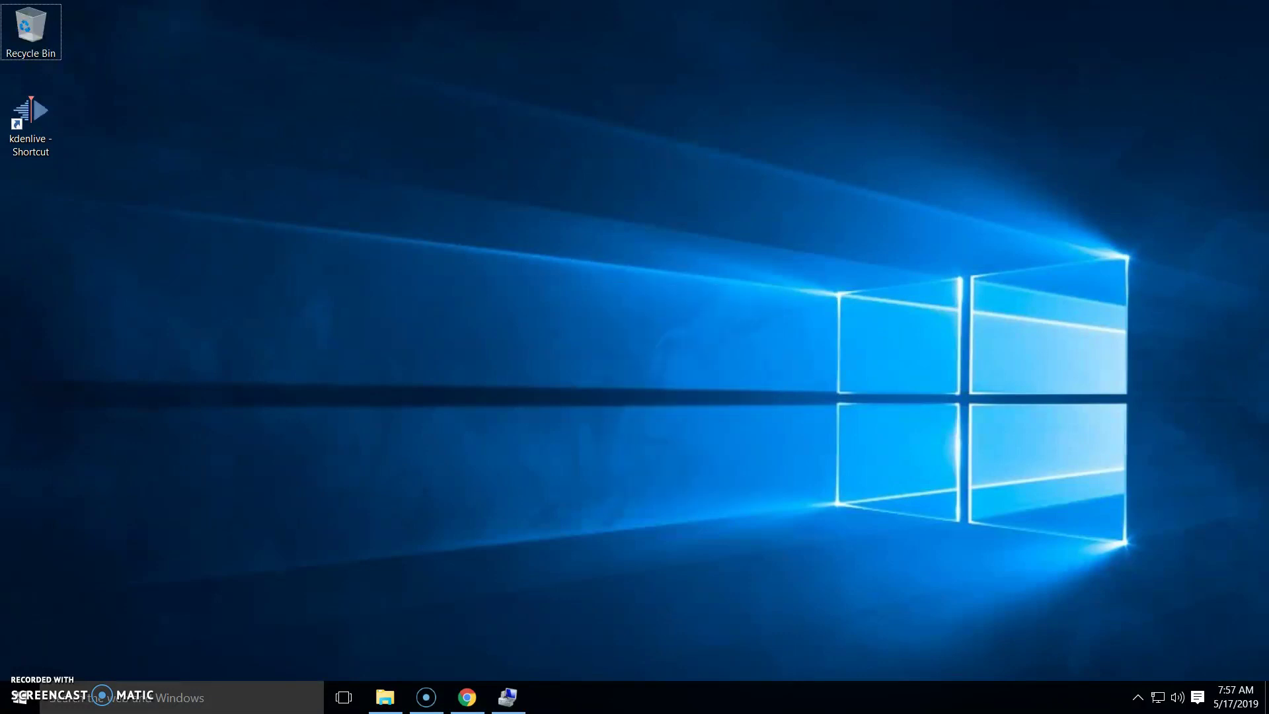
{"action": "right_click", "coordinate": [648, 348]}
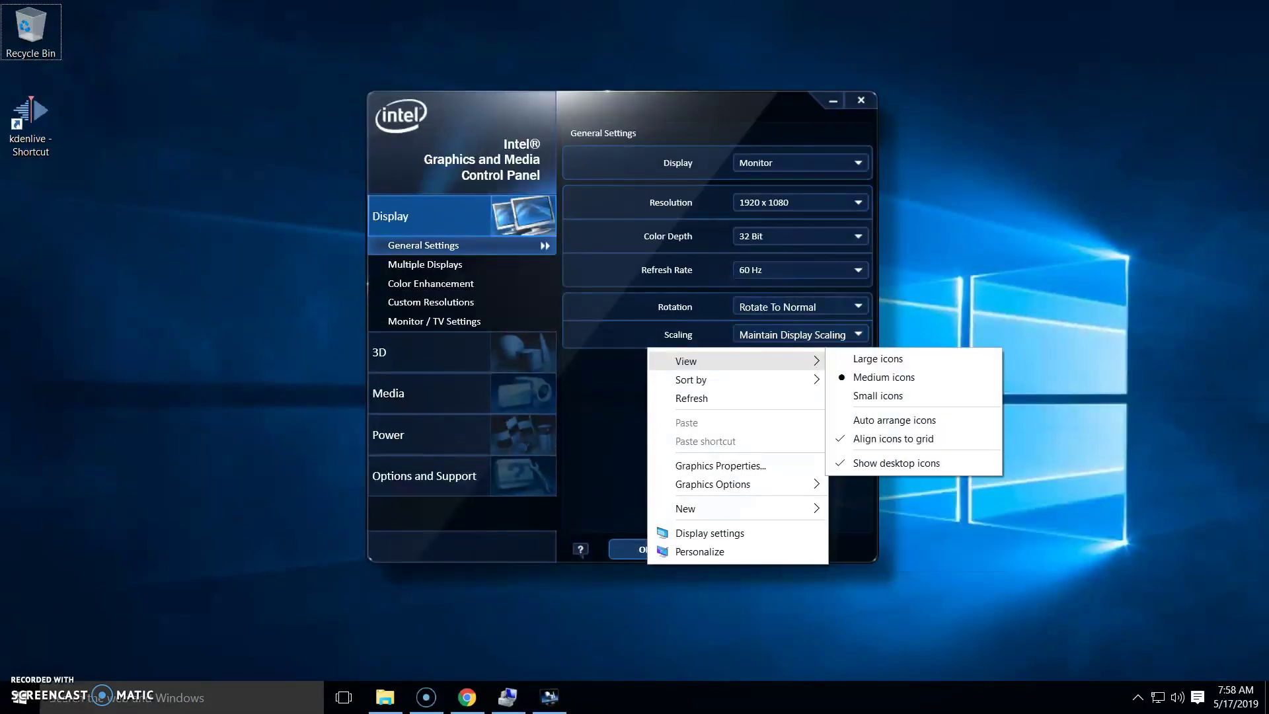
{"action": "left_click", "coordinate": [596, 614]}
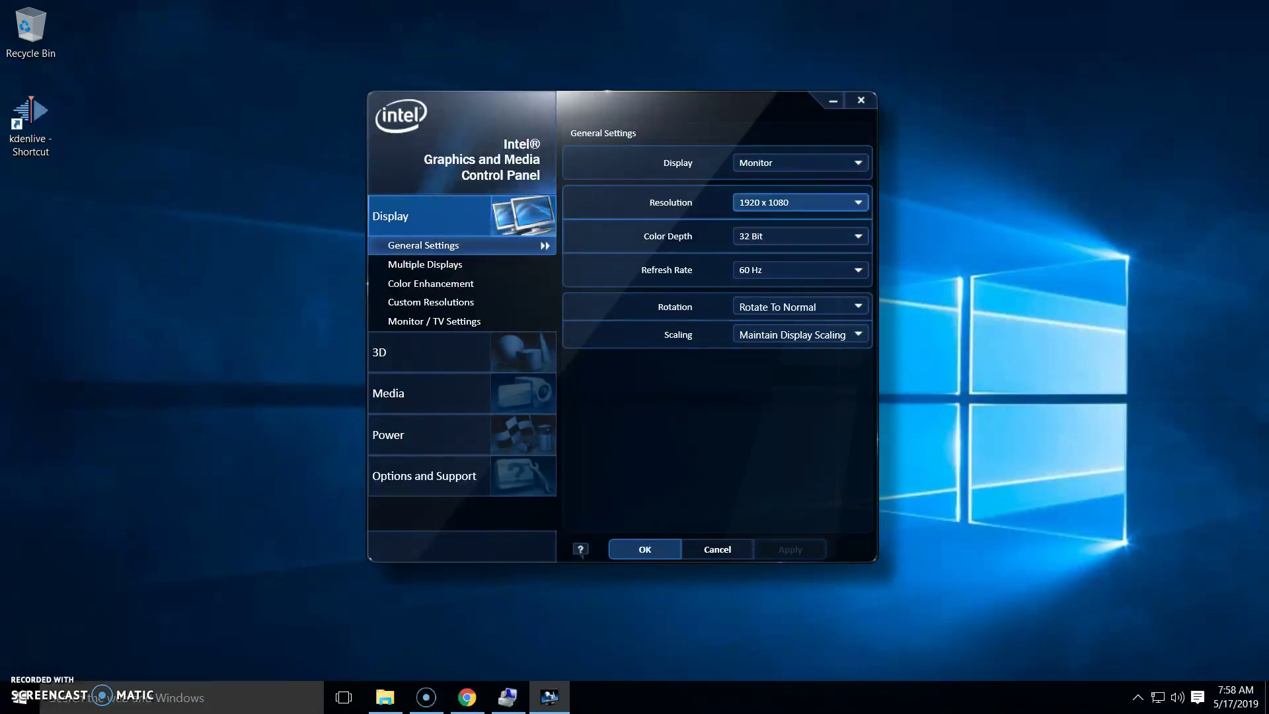
{"action": "key", "text": "alt+Down"}
{"action": "key", "text": "Escape"}
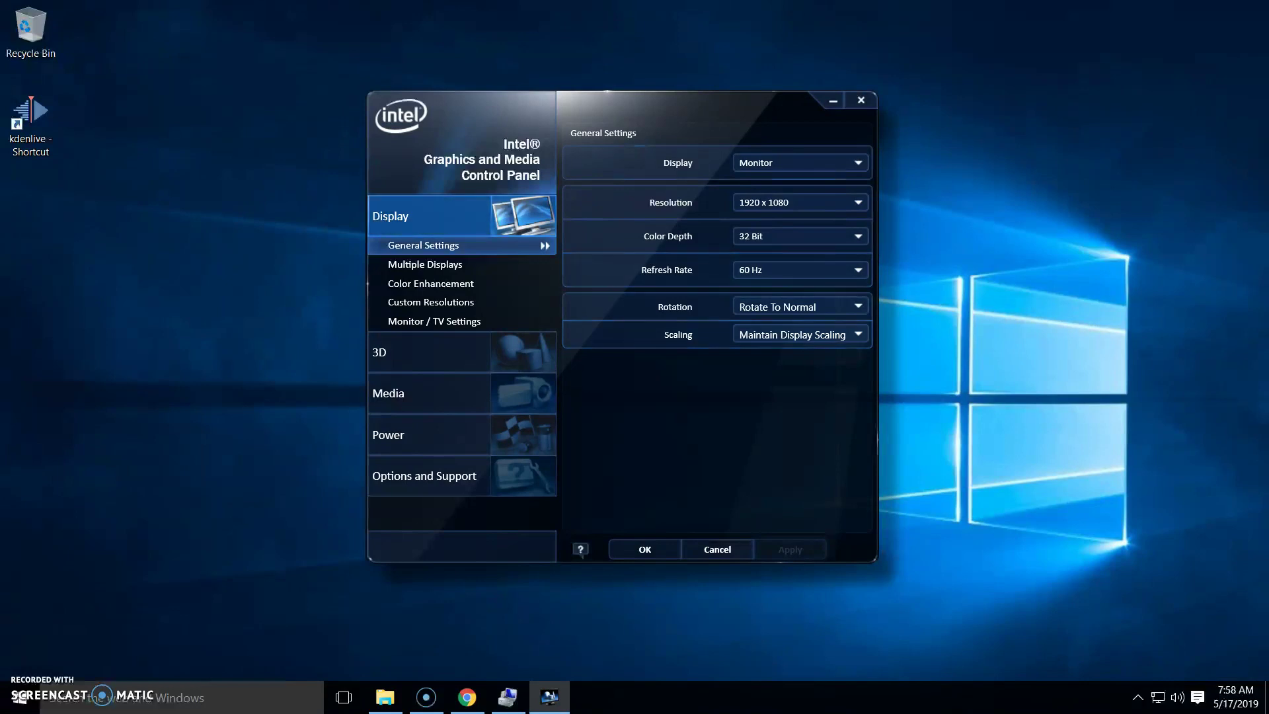
Close the graphics control panel and start a new Chrome tab.
{"action": "key", "text": "Escape"}
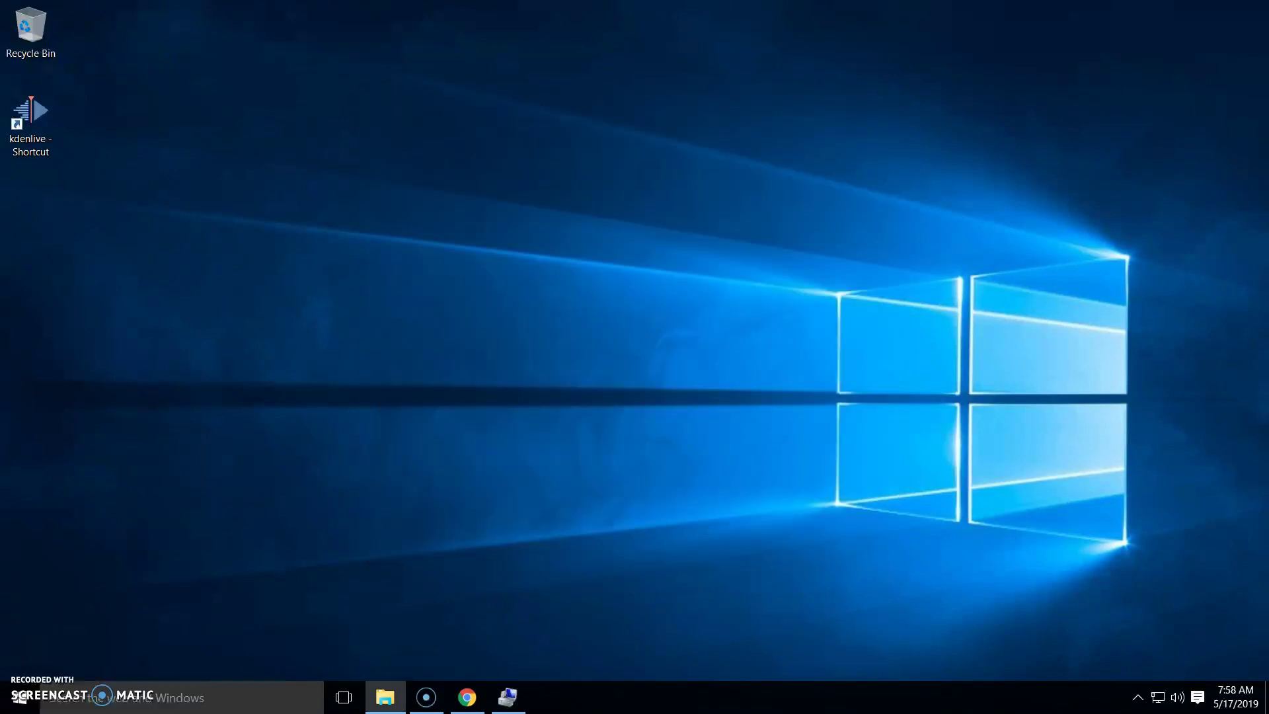
{"action": "key", "text": "alt+Tab"}
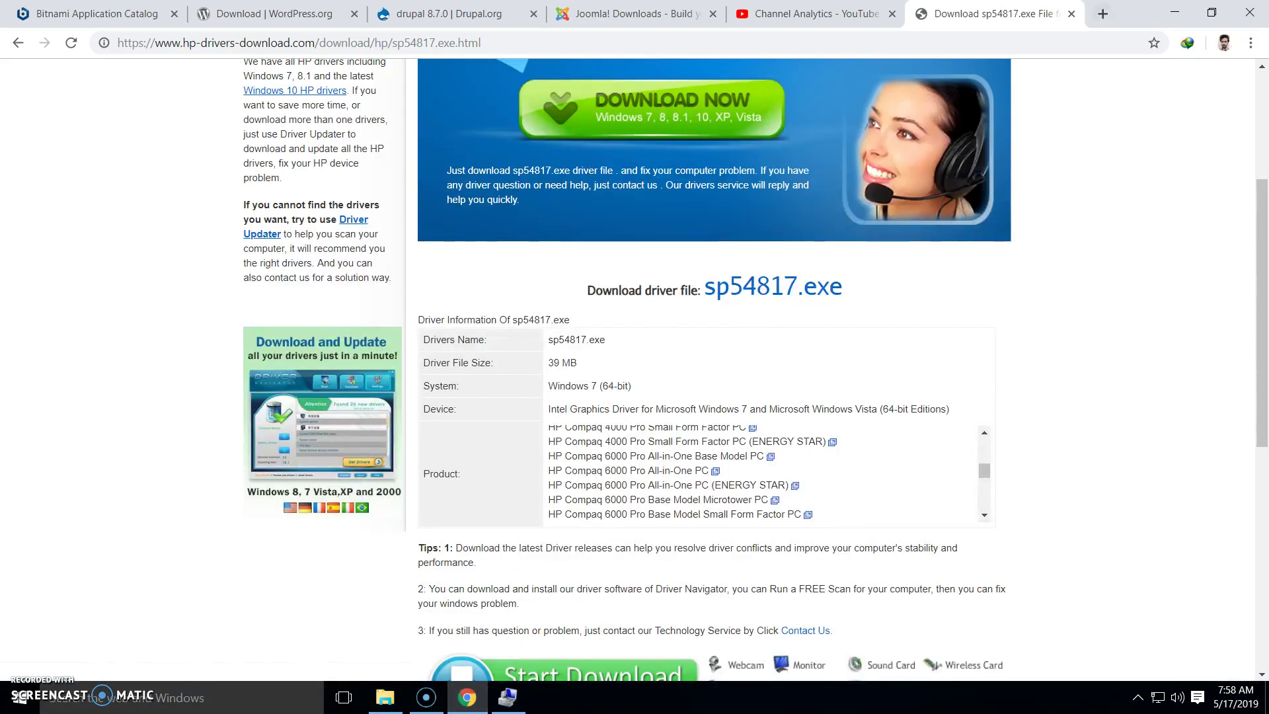
{"action": "left_click", "coordinate": [1103, 14]}
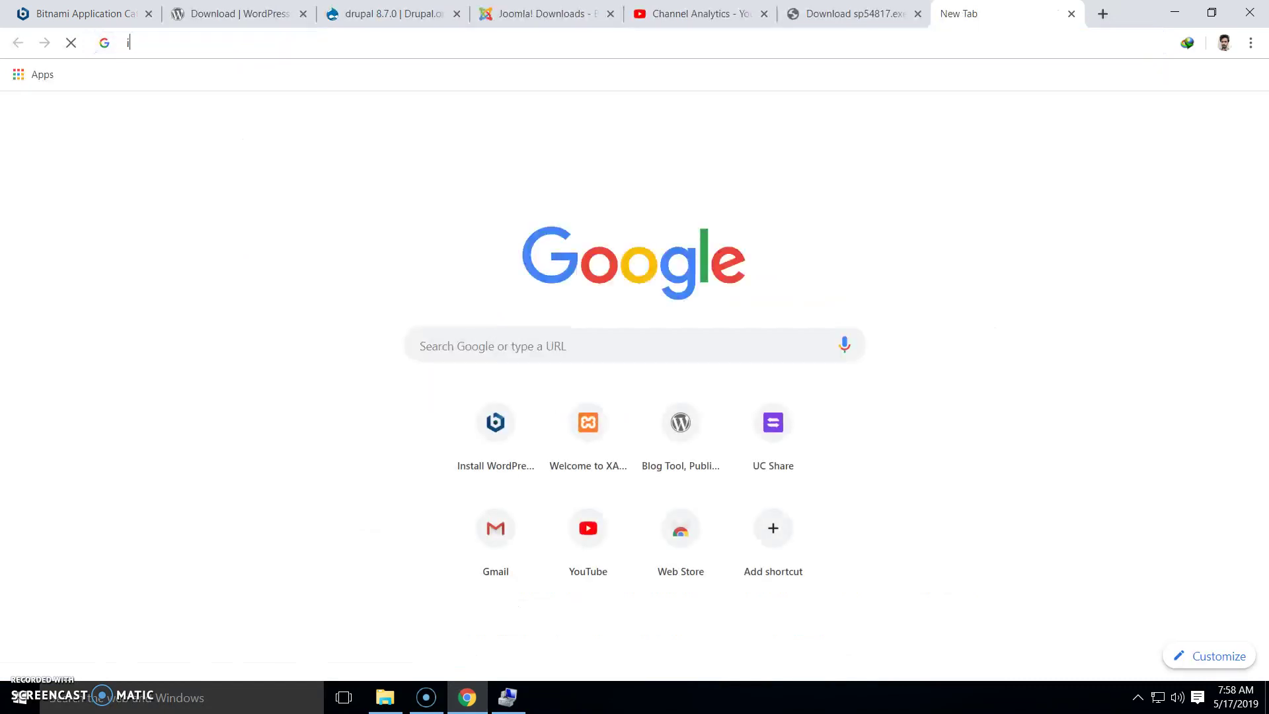
{"action": "type", "text": "intel q"}
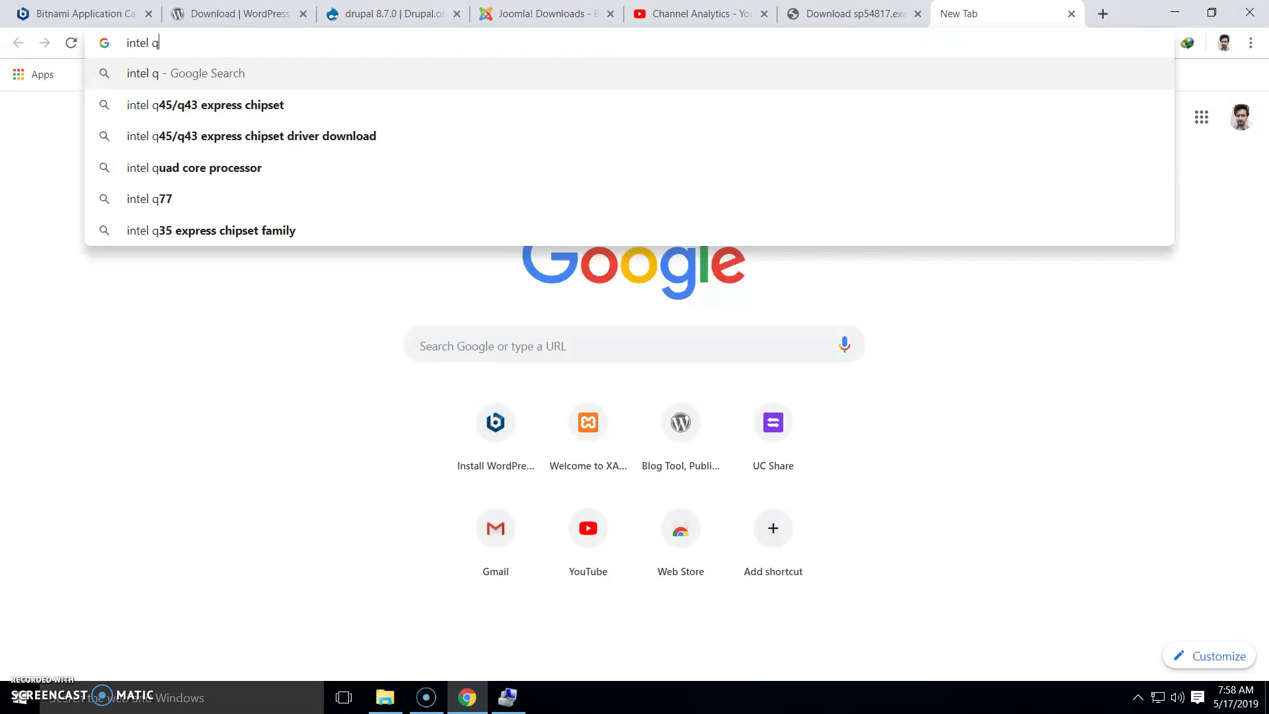
{"action": "type", "text": "45"}
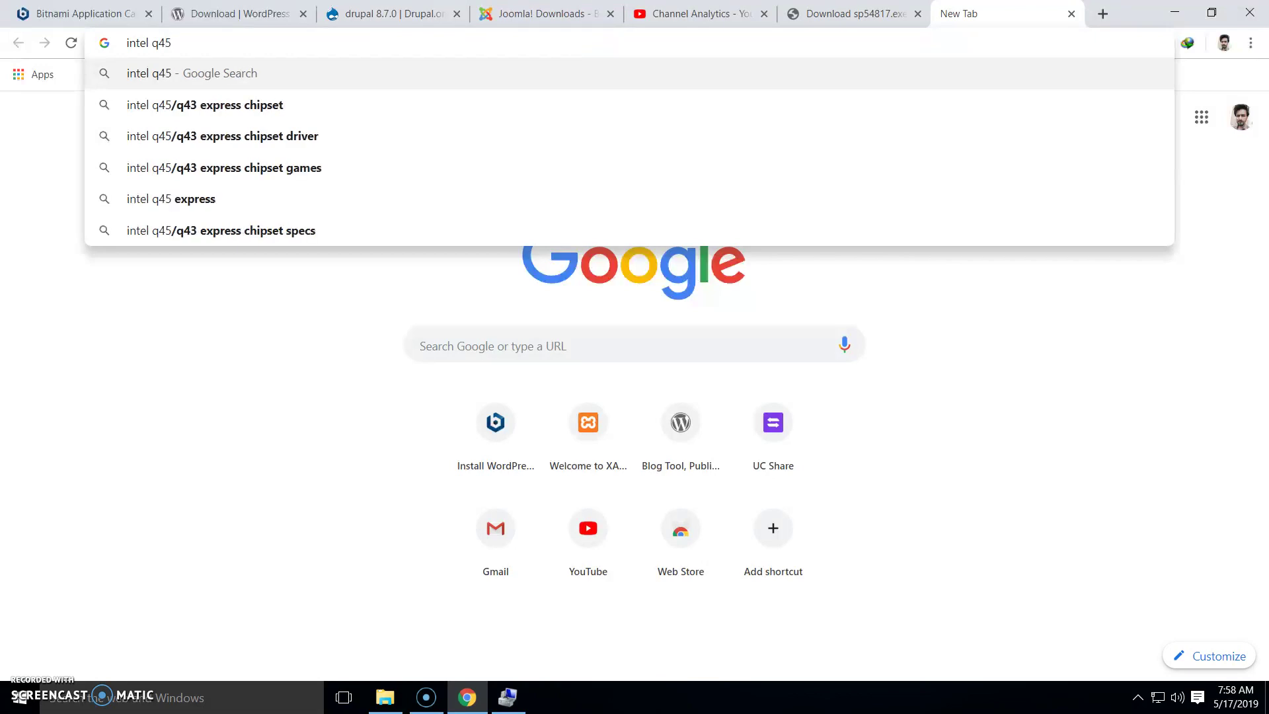
Search Google for the 'intel q45/q43 express chipset driver' suggestion.
{"action": "key", "text": "Down"}
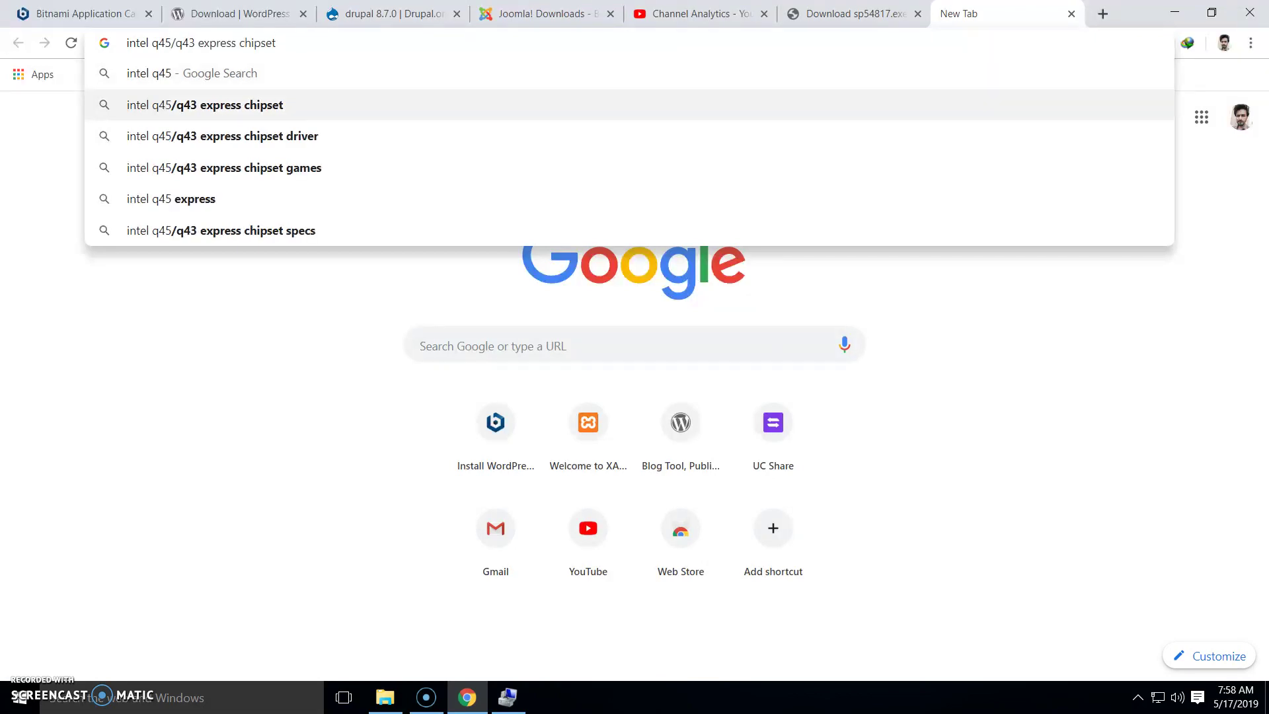
{"action": "key", "text": "Down"}
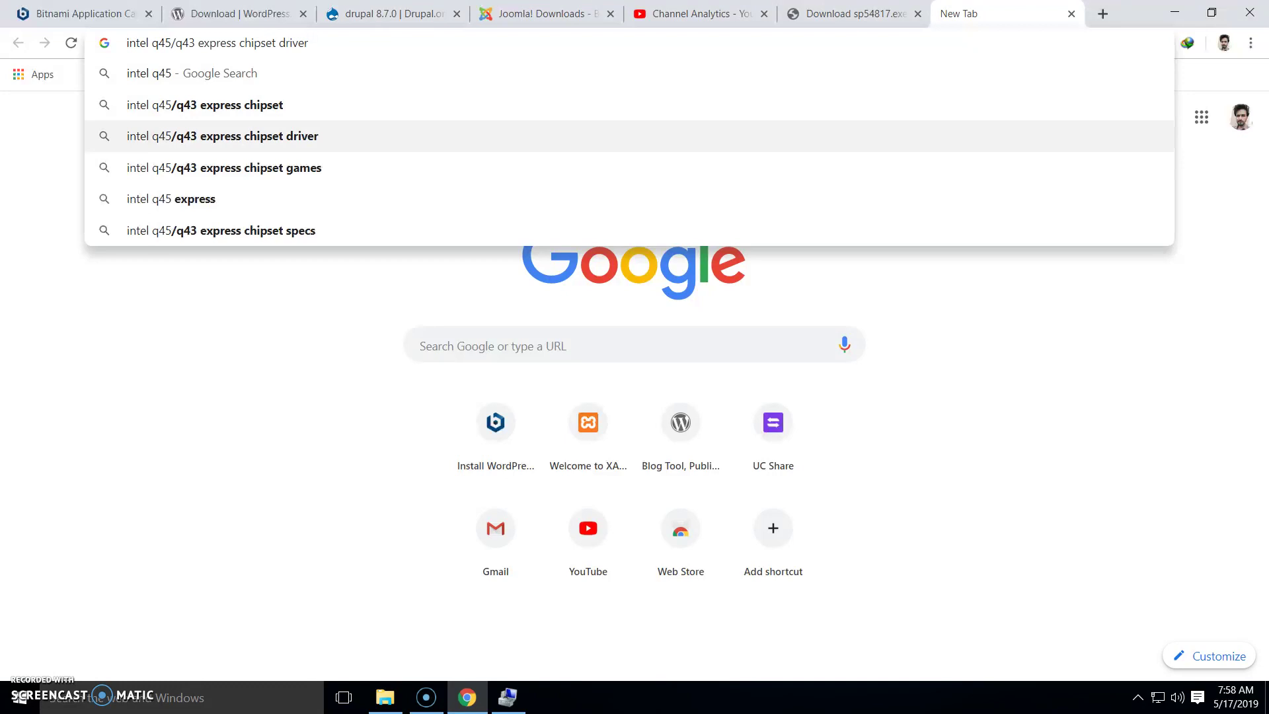
{"action": "key", "text": "Return"}
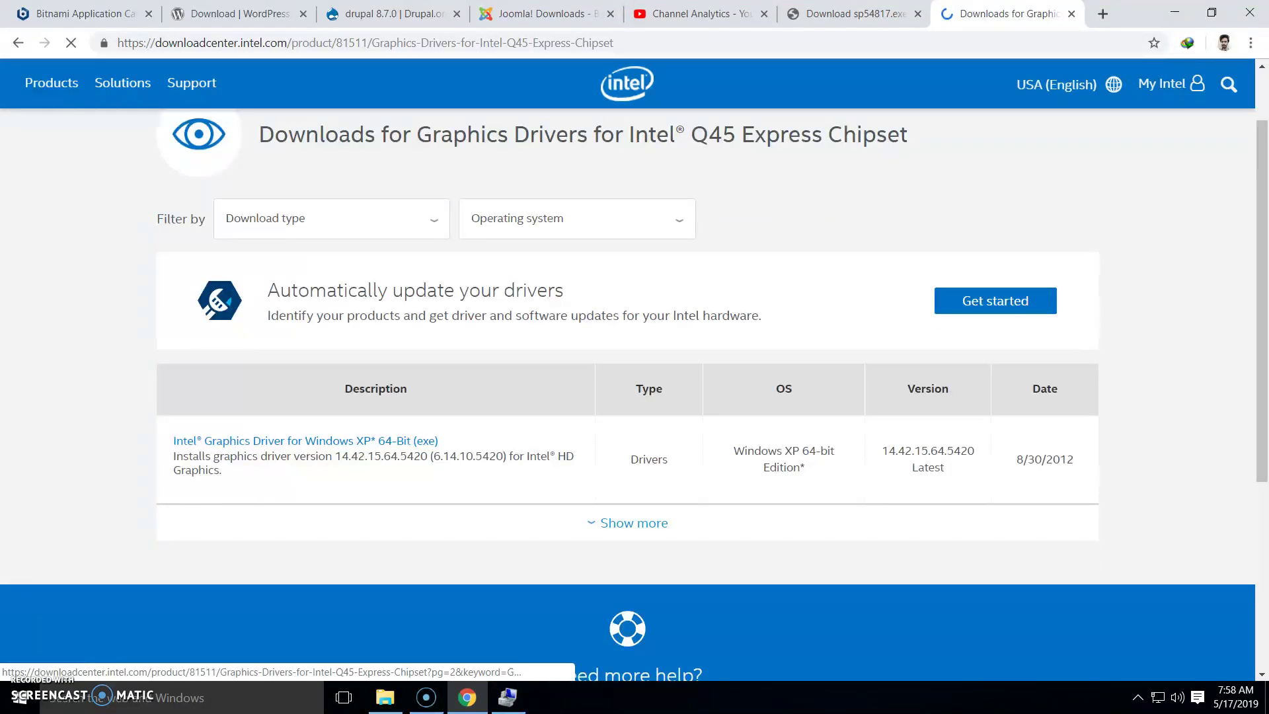
Expand the Q45 driver table with 'Show more' to list all drivers.
{"action": "left_click", "coordinate": [634, 523]}
{"action": "scroll", "coordinate": [627, 523], "scroll_direction": "down", "scroll_amount": 3}
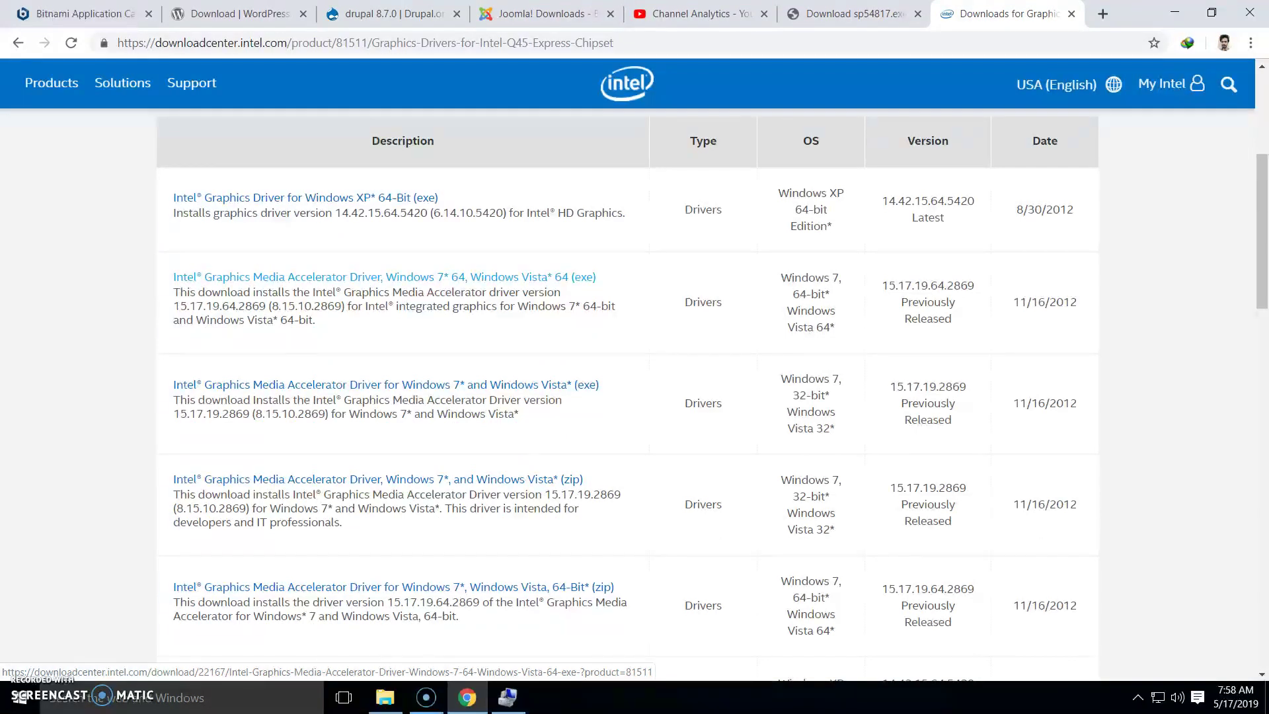
{"action": "scroll", "coordinate": [397, 288], "scroll_direction": "down", "scroll_amount": 1}
{"action": "scroll", "coordinate": [397, 288], "scroll_direction": "down", "scroll_amount": 1}
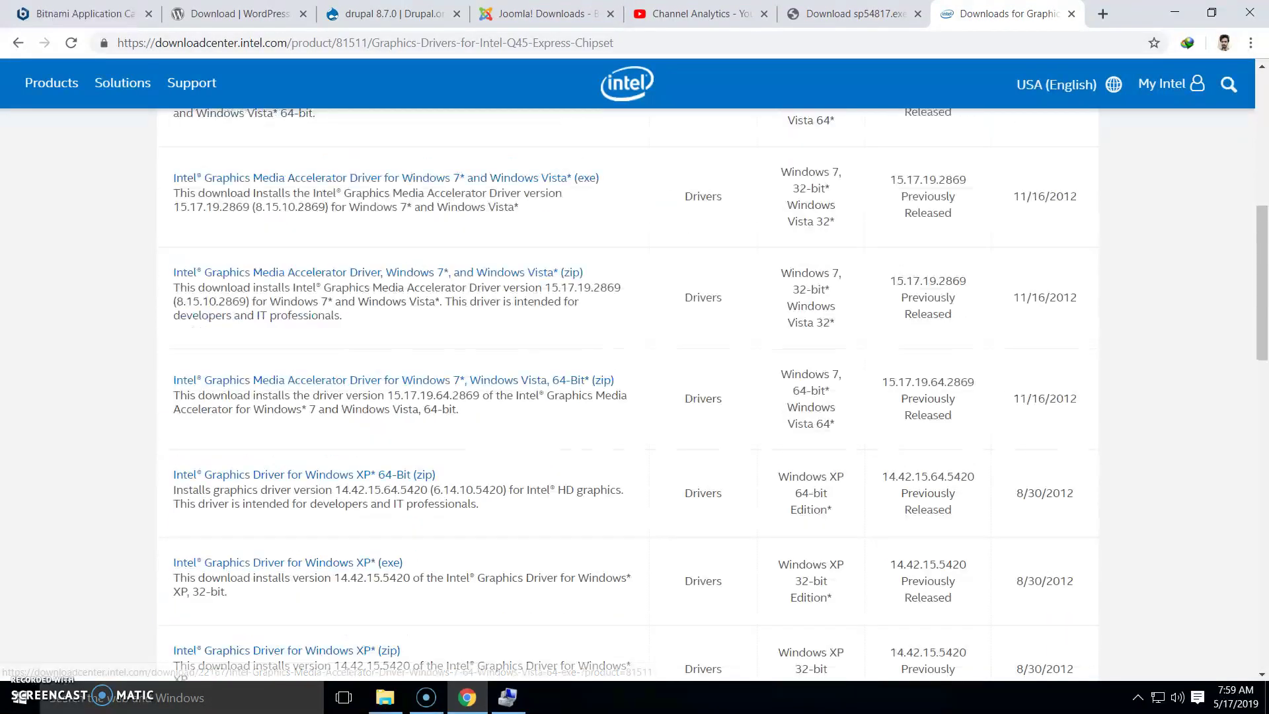
{"action": "scroll", "coordinate": [397, 288], "scroll_direction": "down", "scroll_amount": 1}
{"action": "scroll", "coordinate": [635, 396], "scroll_direction": "down", "scroll_amount": 1}
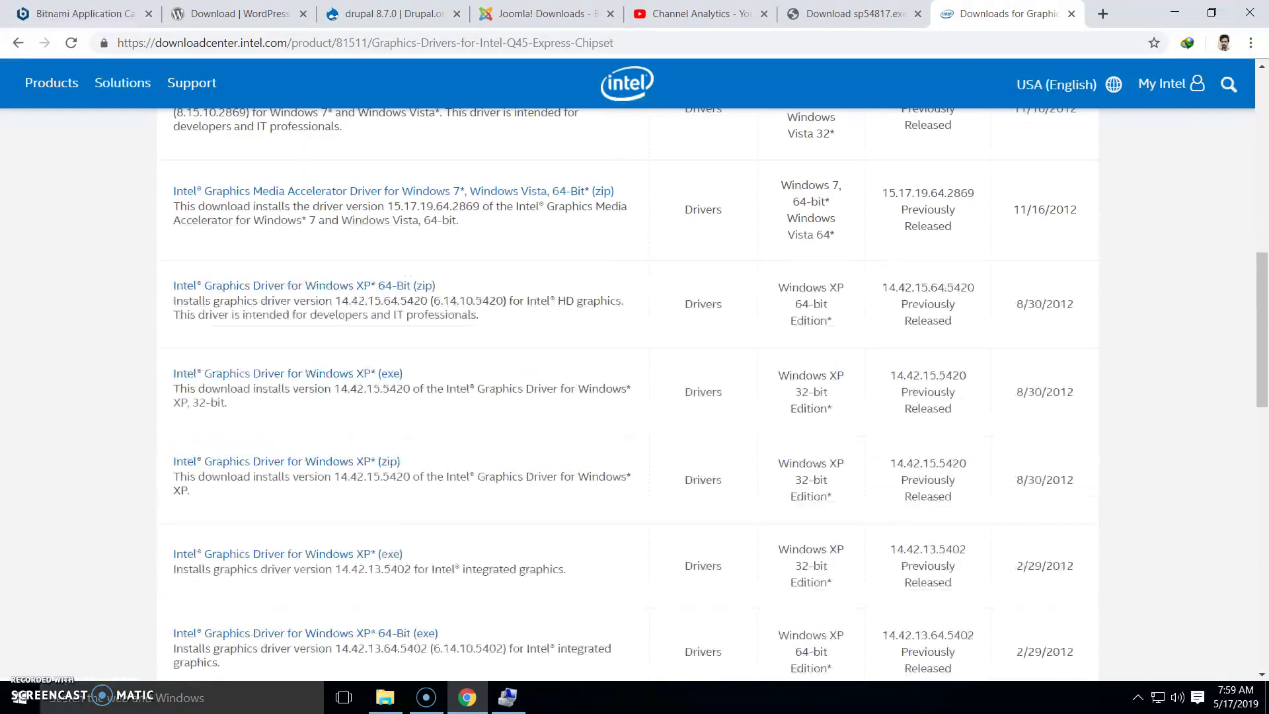
{"action": "scroll", "coordinate": [635, 397], "scroll_direction": "down", "scroll_amount": 2}
{"action": "scroll", "coordinate": [634, 397], "scroll_direction": "up", "scroll_amount": 4}
{"action": "scroll", "coordinate": [634, 396], "scroll_direction": "up", "scroll_amount": 2}
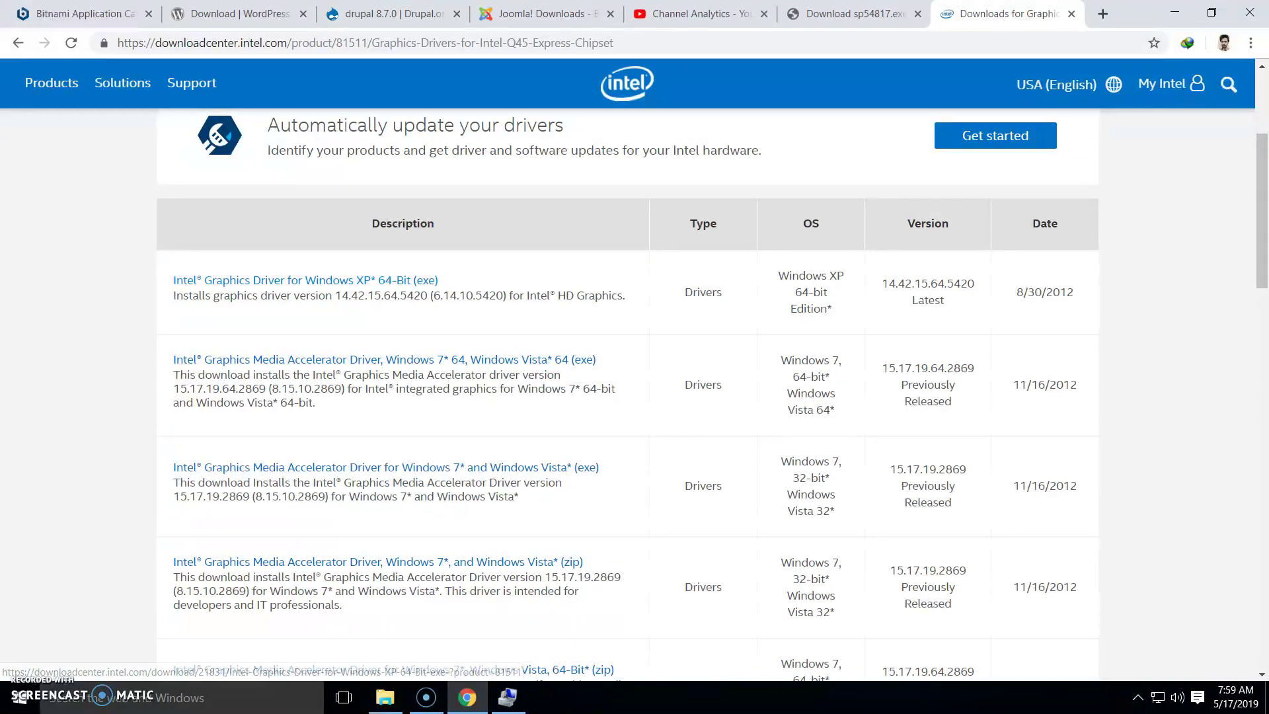
{"action": "scroll", "coordinate": [385, 281], "scroll_direction": "up", "scroll_amount": 1}
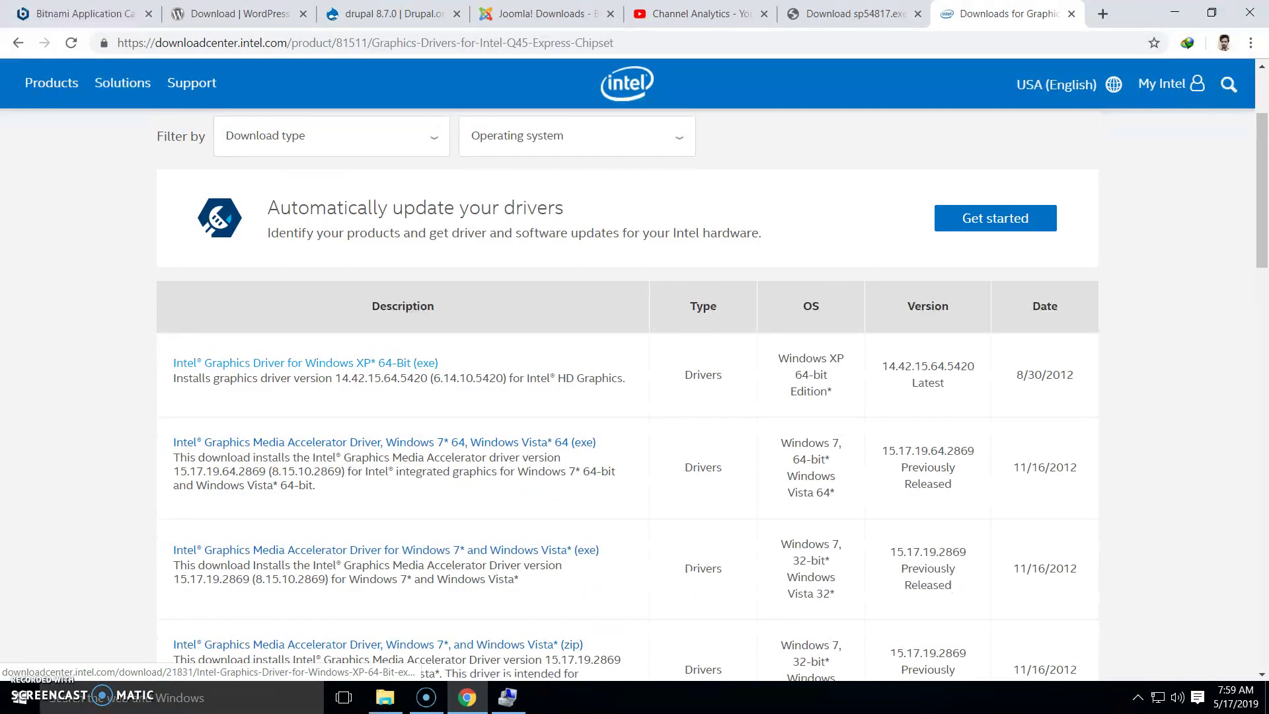
{"action": "scroll", "coordinate": [385, 363], "scroll_direction": "up", "scroll_amount": 1}
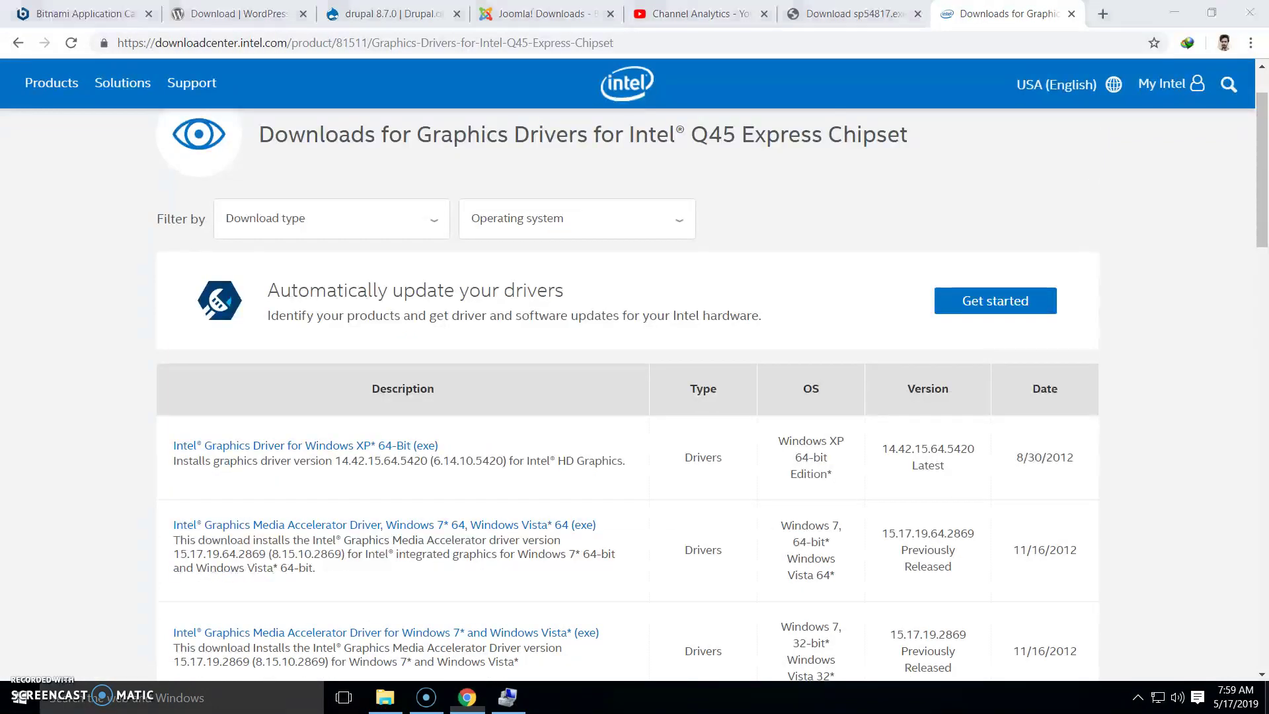